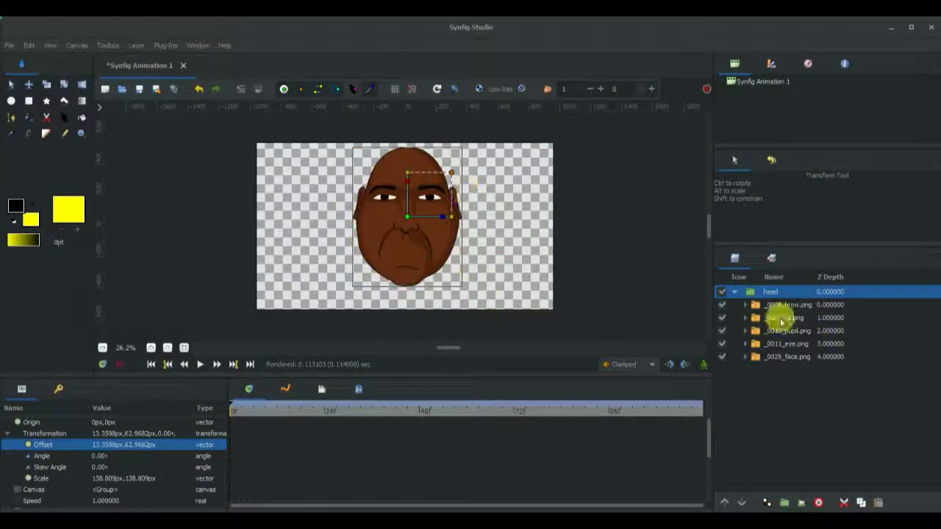
Inspect the brow, lid and pupil layers, reselect the head group, and switch to Windows Start.
{"action": "left_click", "coordinate": [760, 307]}
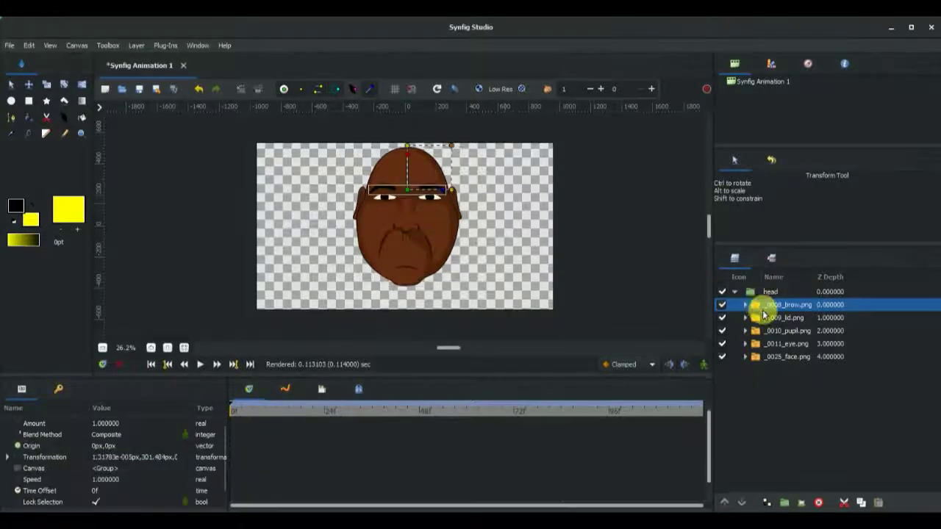
{"action": "left_click", "coordinate": [766, 320]}
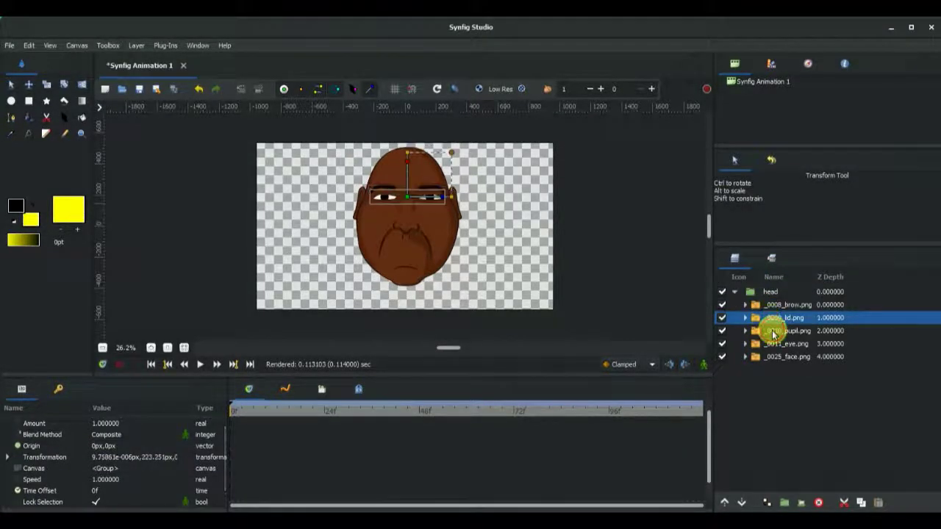
{"action": "left_click", "coordinate": [773, 331]}
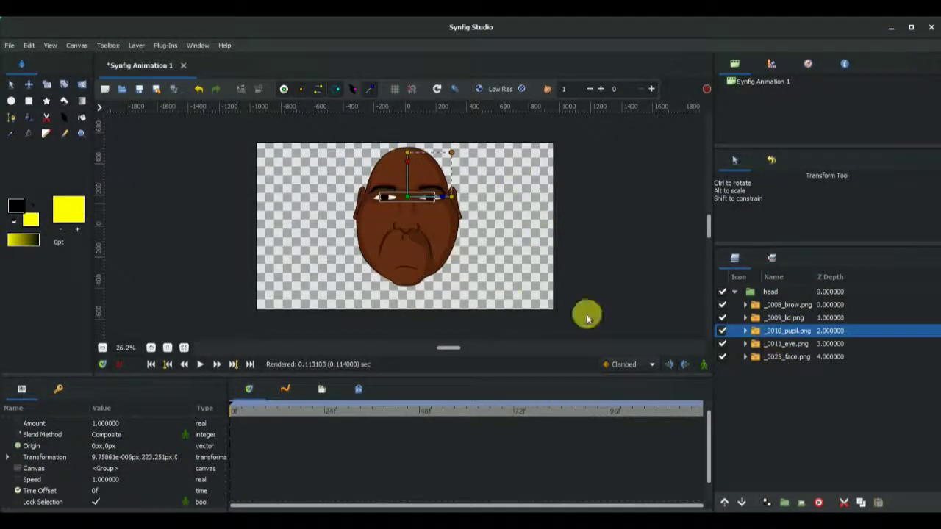
{"action": "left_click", "coordinate": [771, 294]}
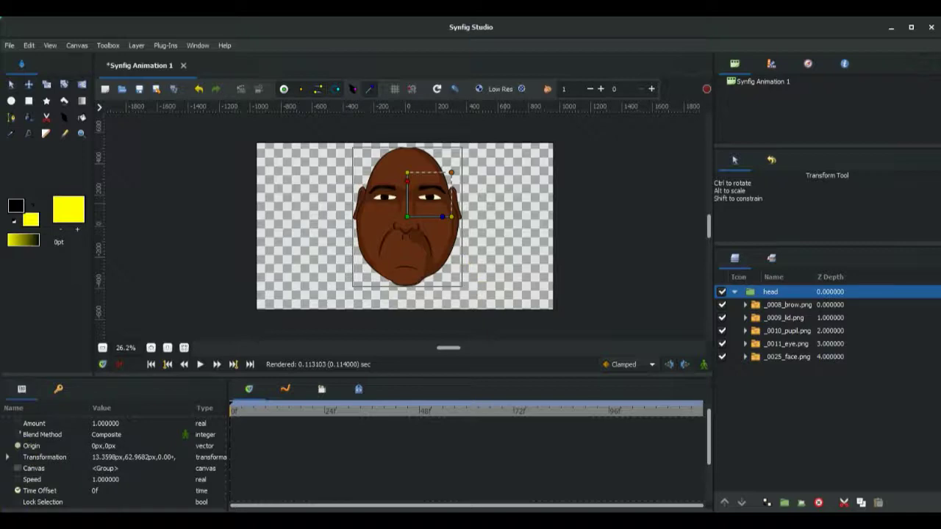
{"action": "key", "text": "super"}
Drag the nine mouth images, _0013_rest through _0022_WQ, from the mouth folder onto the Synfig canvas.
{"action": "left_click", "coordinate": [70, 496]}
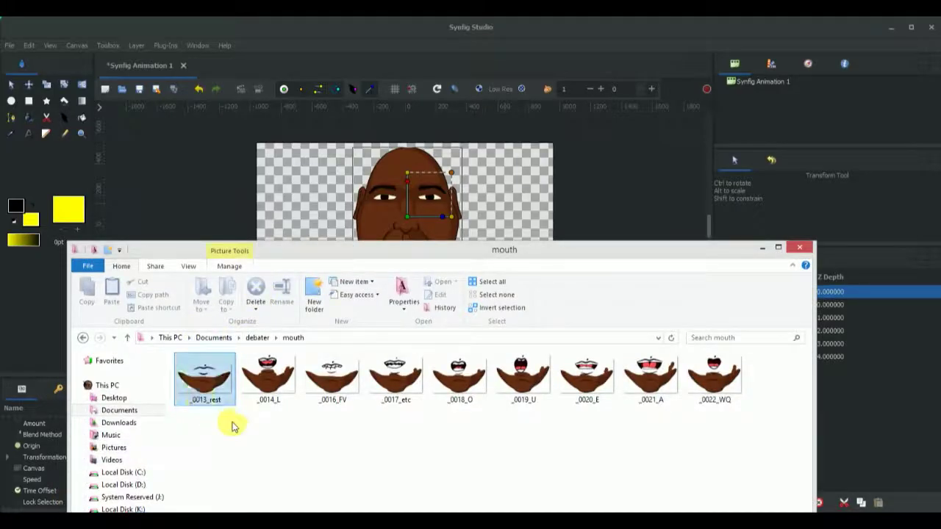
{"action": "left_click", "coordinate": [722, 383]}
{"action": "left_click", "coordinate": [209, 387], "text": "shift"}
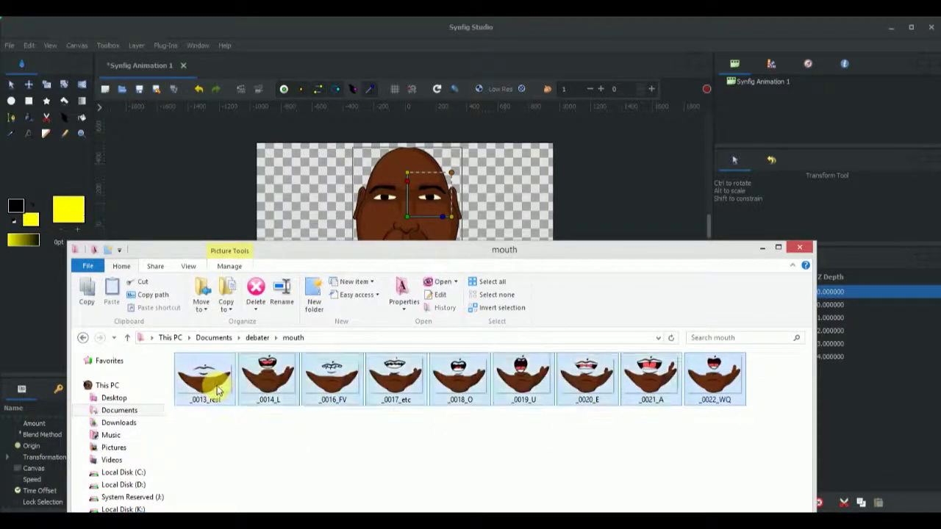
{"action": "left_click_drag", "start_coordinate": [266, 382], "coordinate": [353, 240]}
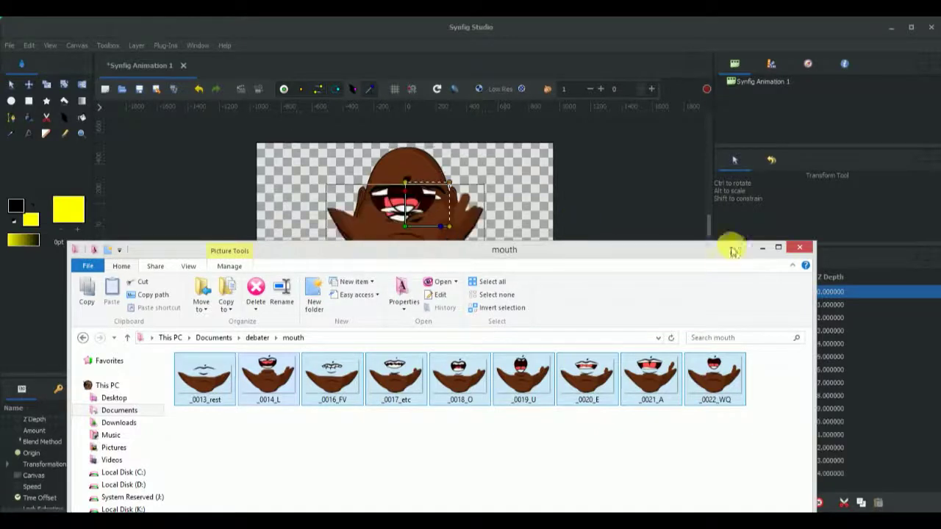
{"action": "left_click", "coordinate": [762, 248]}
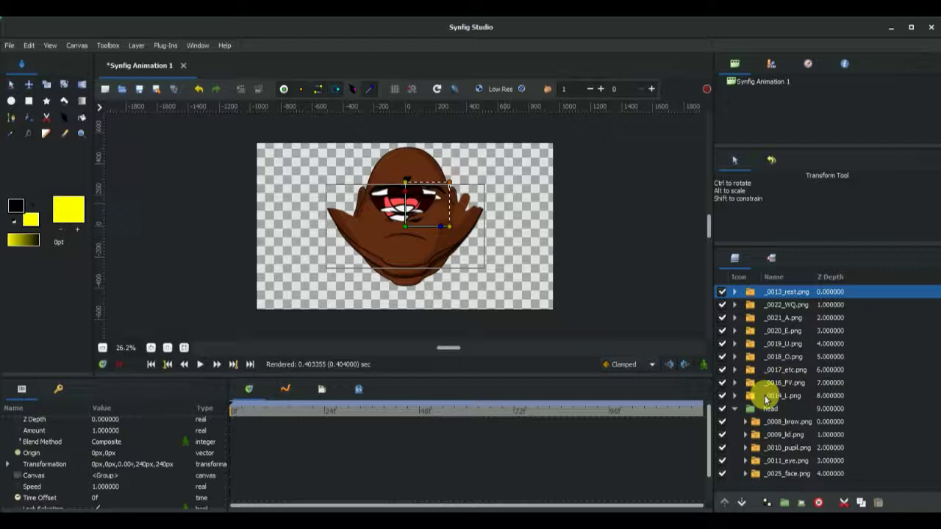
Group the nine imported mouth layers into a group named 'mouth'.
{"action": "left_click", "coordinate": [765, 398], "text": "shift"}
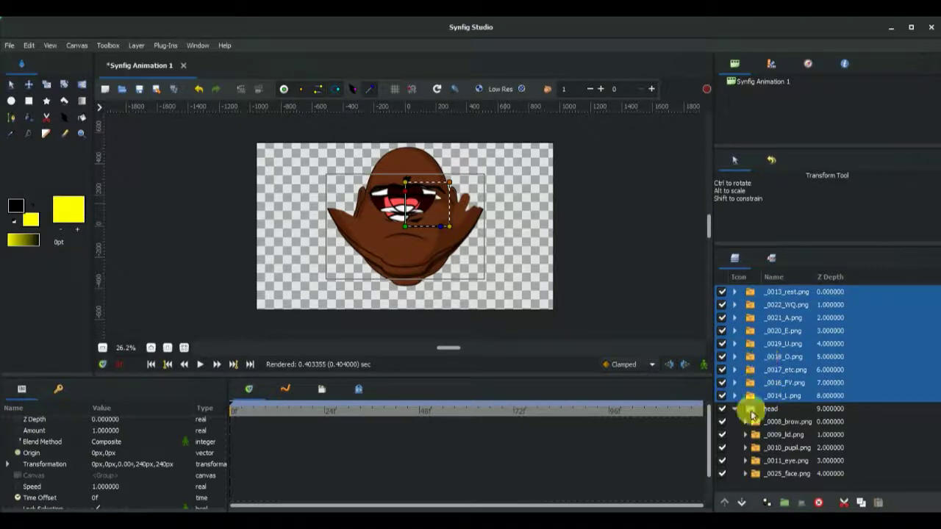
{"action": "left_click", "coordinate": [784, 503]}
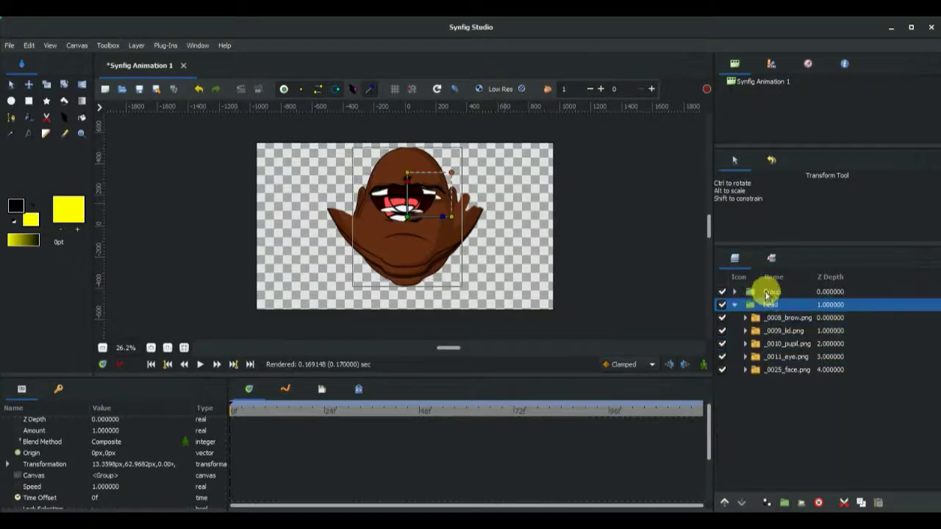
{"action": "double_click", "coordinate": [769, 292]}
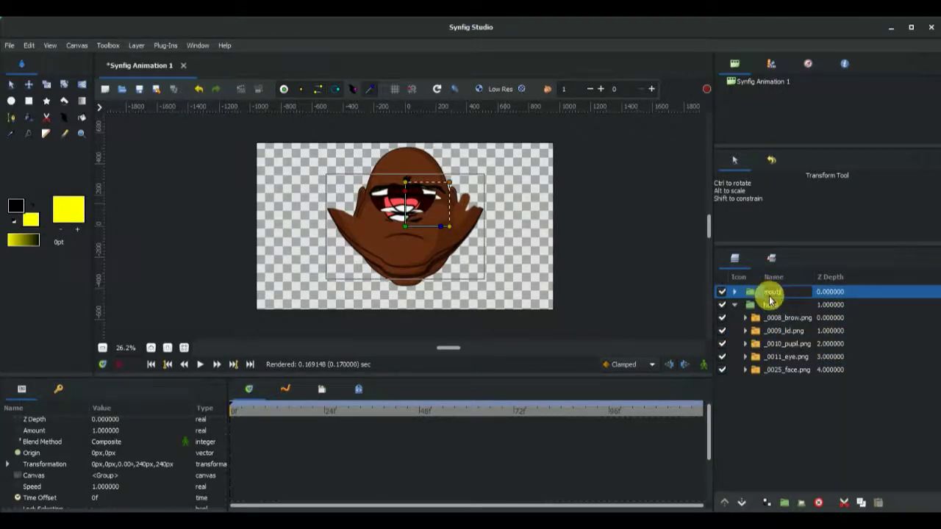
{"action": "type", "text": "mouth"}
{"action": "key", "text": "Return"}
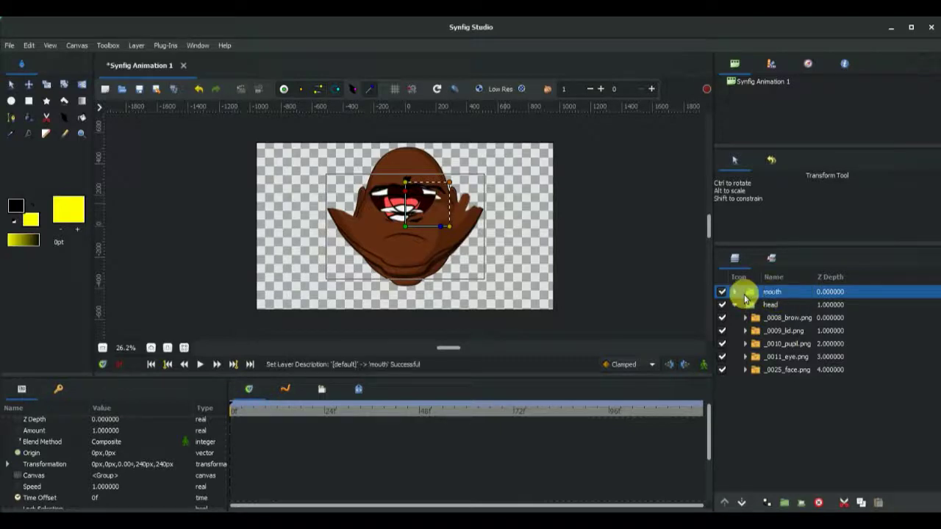
Cut the mouth group and paste it into the head group at the brow layer.
{"action": "right_click", "coordinate": [748, 293]}
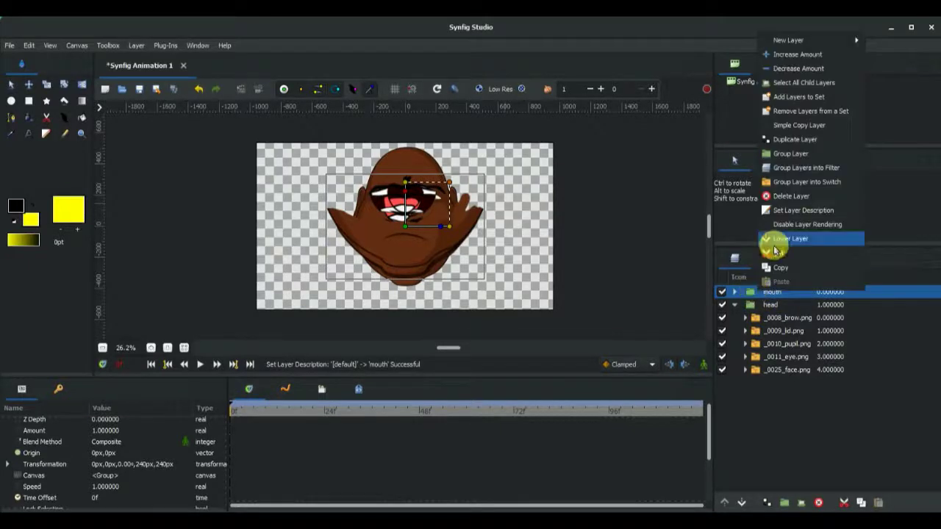
{"action": "left_click", "coordinate": [774, 254]}
{"action": "left_click", "coordinate": [750, 305]}
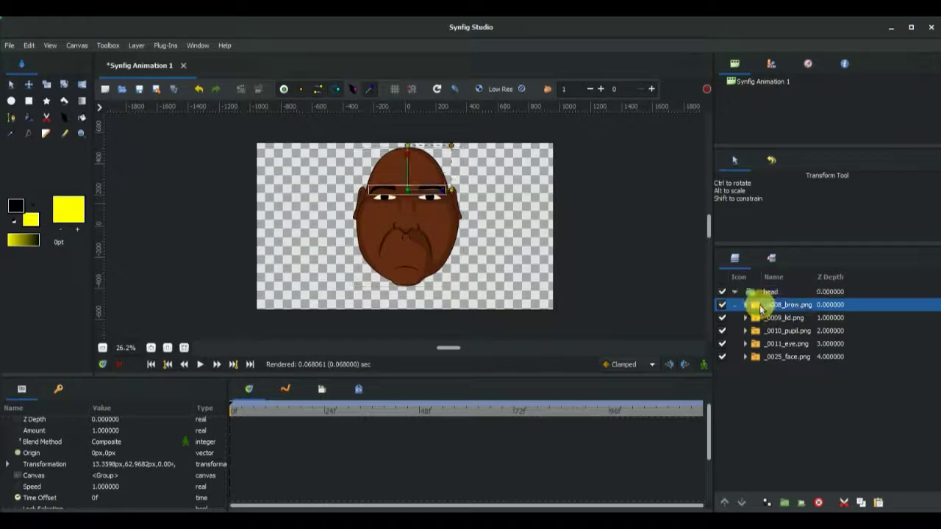
{"action": "right_click", "coordinate": [760, 306]}
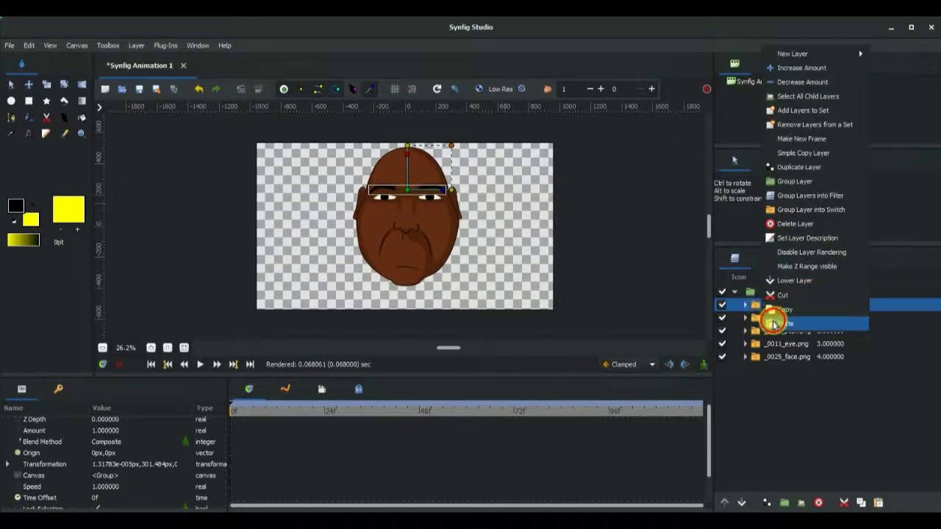
{"action": "left_click", "coordinate": [773, 325]}
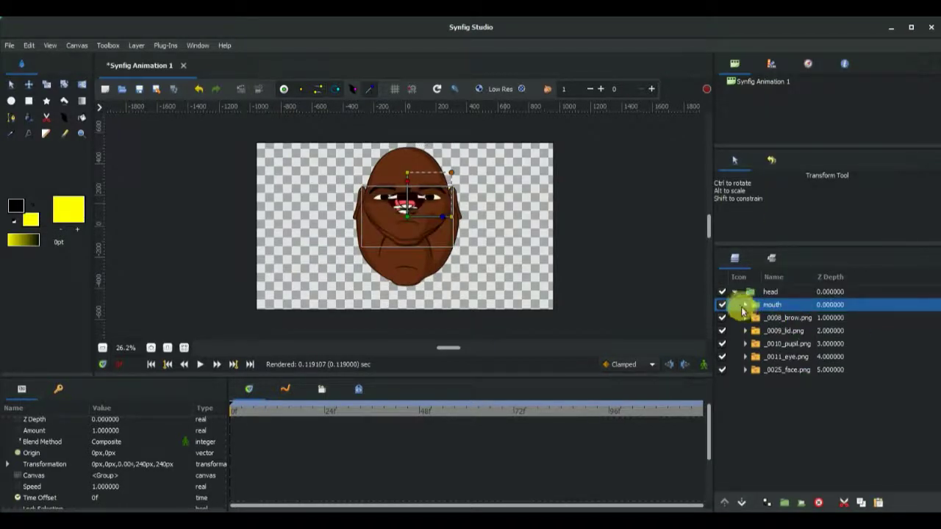
{"action": "left_click", "coordinate": [744, 305]}
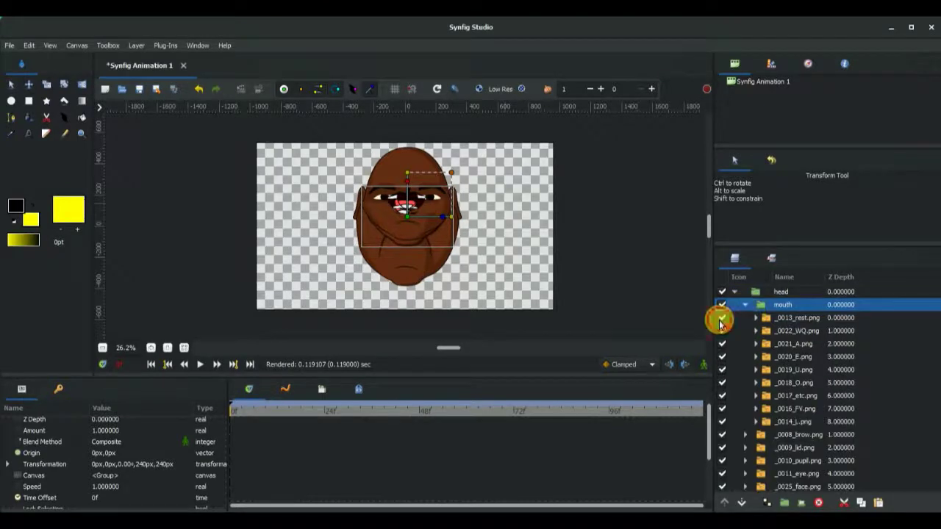
Hide every mouth shape except _0013_rest.
{"action": "left_click", "coordinate": [722, 318]}
{"action": "left_click", "coordinate": [721, 331]}
{"action": "left_click", "coordinate": [721, 344]}
{"action": "left_click", "coordinate": [722, 318]}
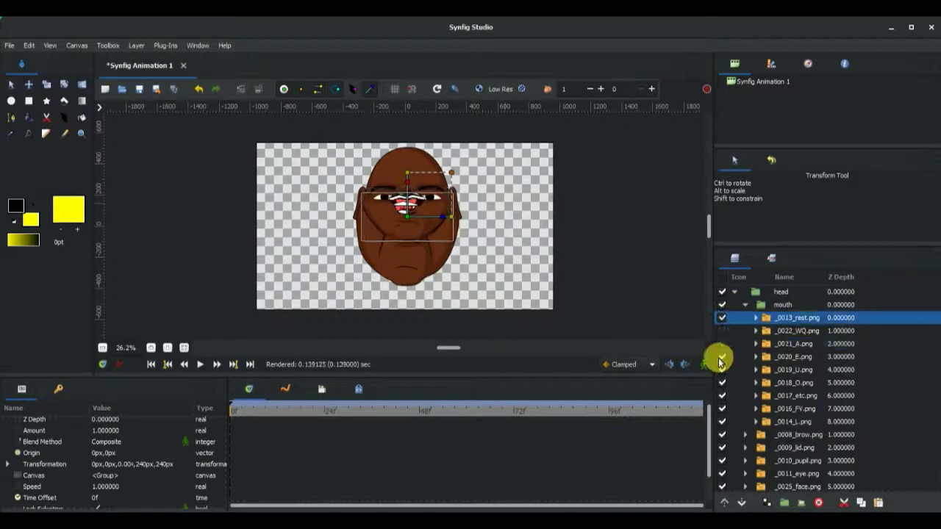
{"action": "left_click", "coordinate": [721, 357]}
{"action": "left_click", "coordinate": [721, 370]}
{"action": "left_click", "coordinate": [721, 383]}
{"action": "left_click", "coordinate": [722, 395]}
{"action": "left_click", "coordinate": [722, 409]}
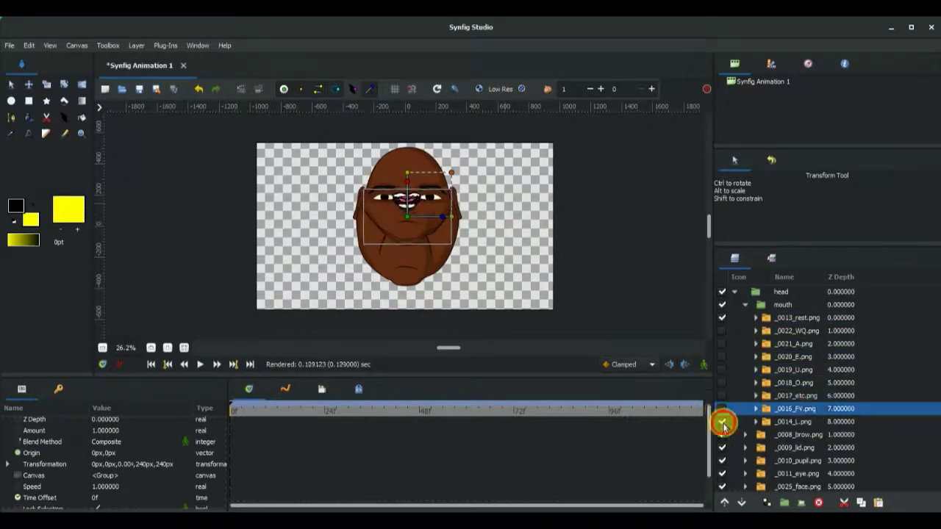
{"action": "left_click", "coordinate": [722, 421]}
Drag the mouth group down onto the face's mouth area and make all mouth shapes visible again.
{"action": "left_click", "coordinate": [151, 347]}
{"action": "left_click", "coordinate": [151, 347]}
{"action": "left_click", "coordinate": [782, 305]}
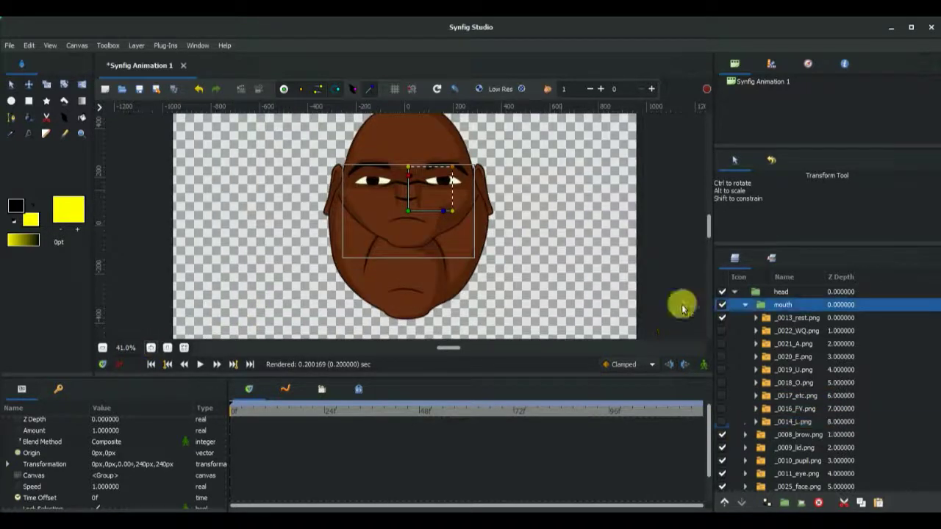
{"action": "left_click", "coordinate": [409, 212]}
{"action": "left_click_drag", "start_coordinate": [409, 211], "coordinate": [405, 278]}
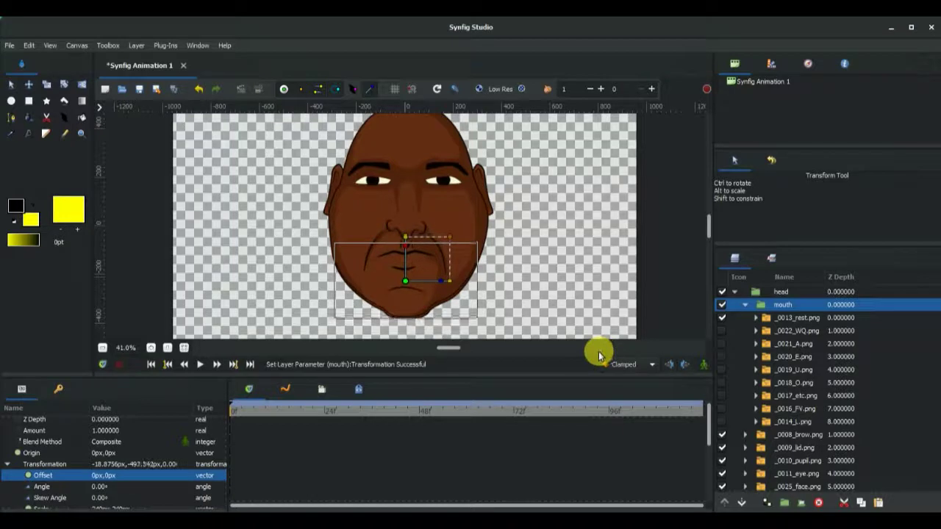
{"action": "left_click_drag", "start_coordinate": [718, 329], "coordinate": [721, 422]}
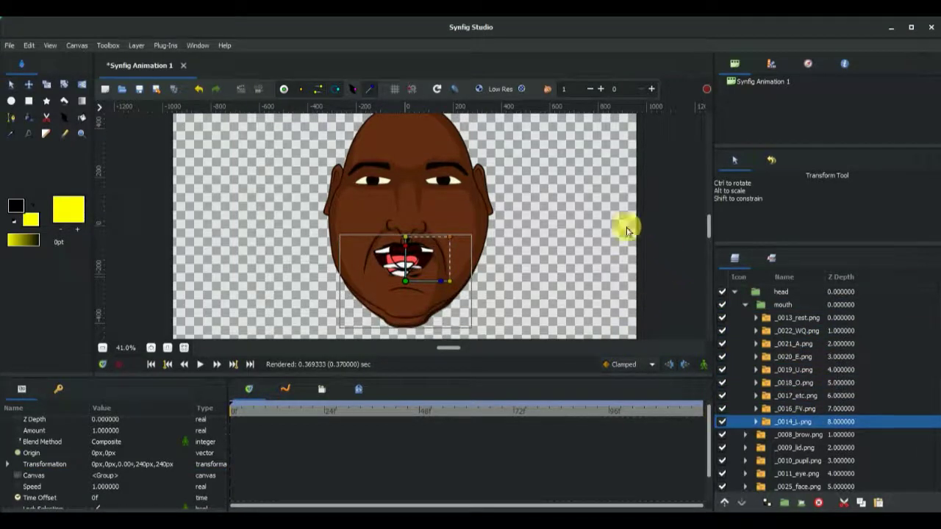
{"action": "left_click", "coordinate": [608, 171]}
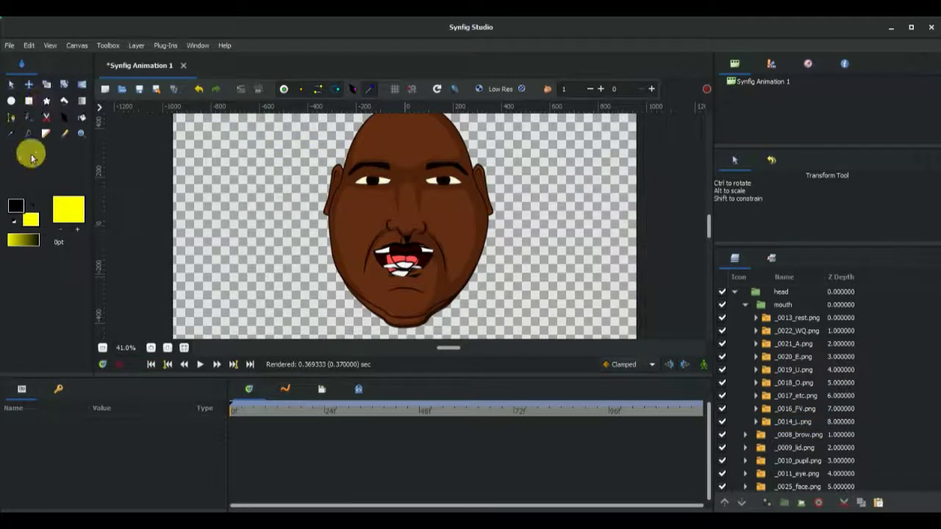
Change the fill colour from yellow to red.
{"action": "left_click", "coordinate": [31, 217]}
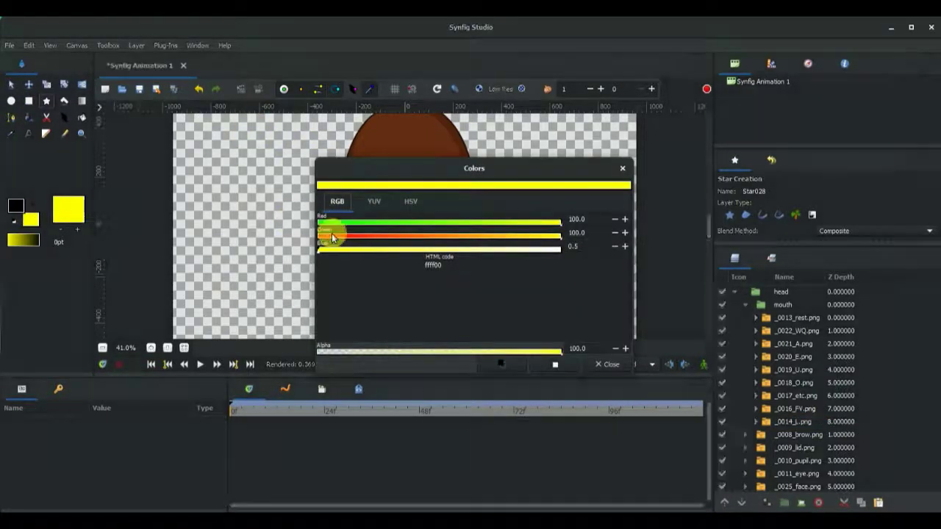
{"action": "left_click_drag", "start_coordinate": [330, 238], "coordinate": [323, 236]}
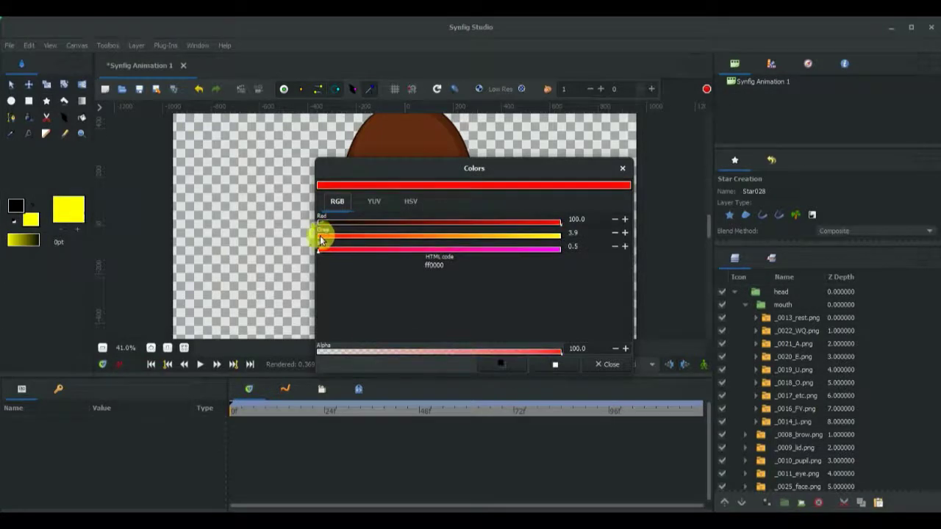
{"action": "left_click", "coordinate": [610, 365]}
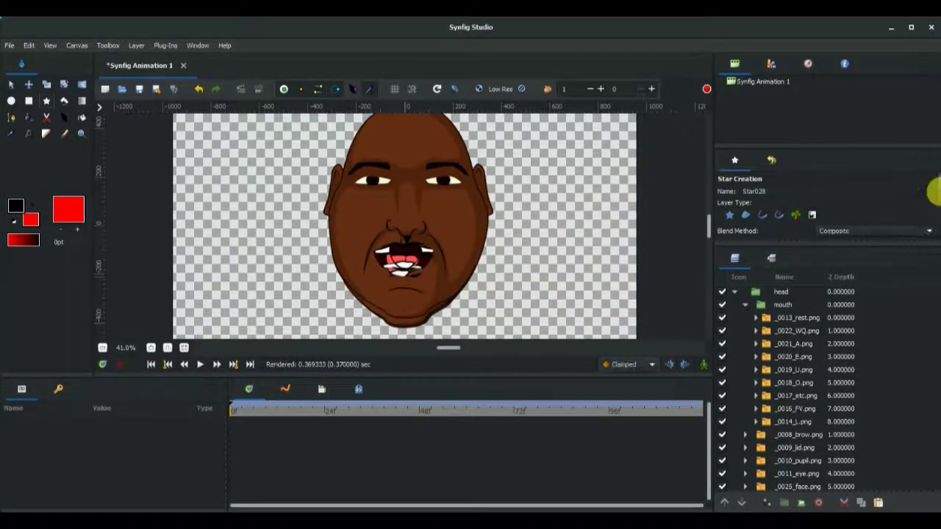
Draw a 12-point star with radius ratio 0.50 to the right of the face.
{"action": "left_click", "coordinate": [936, 199]}
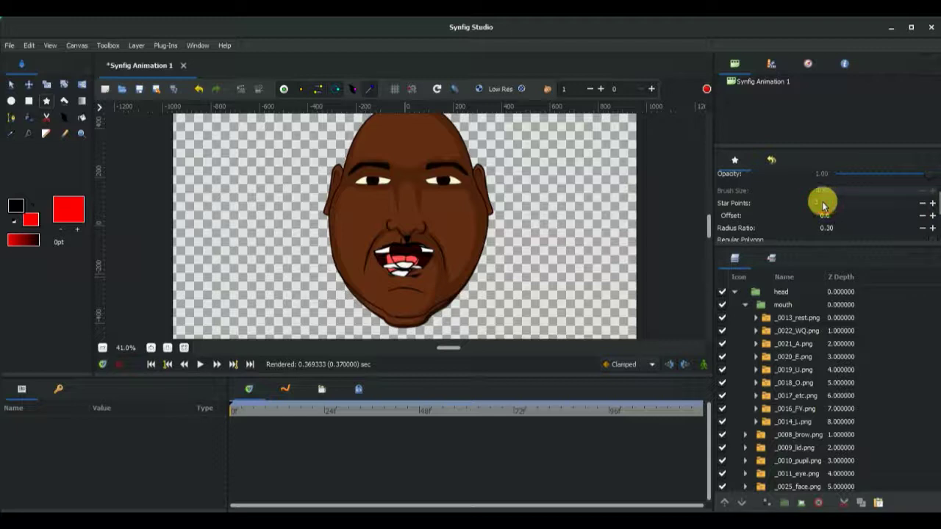
{"action": "left_click", "coordinate": [822, 203]}
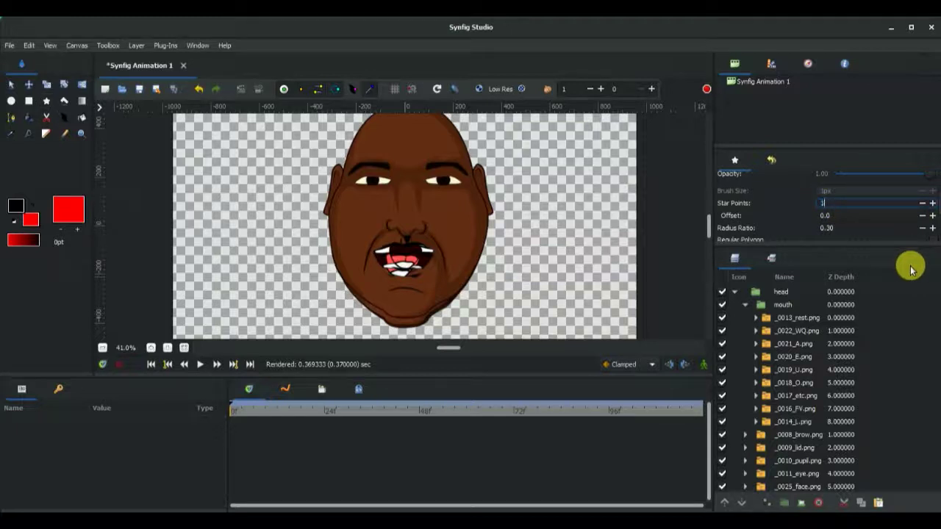
{"action": "type", "text": "12"}
{"action": "key", "text": "Return"}
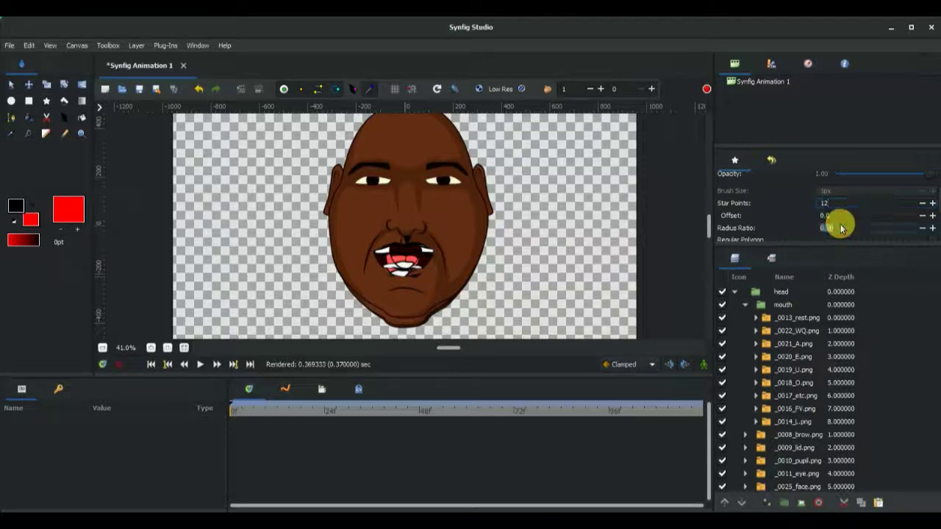
{"action": "left_click", "coordinate": [830, 233]}
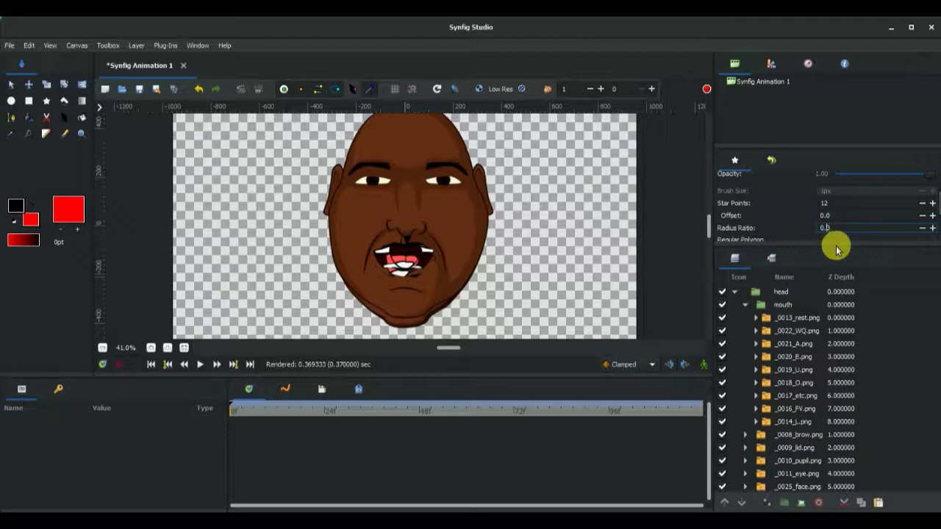
{"action": "type", "text": "0.5"}
{"action": "key", "text": "Return"}
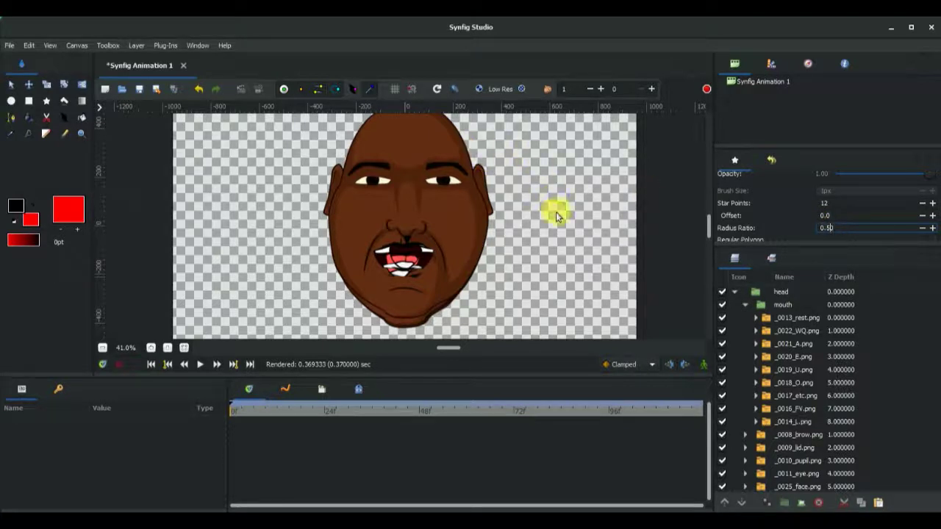
{"action": "left_click_drag", "start_coordinate": [556, 212], "coordinate": [598, 269]}
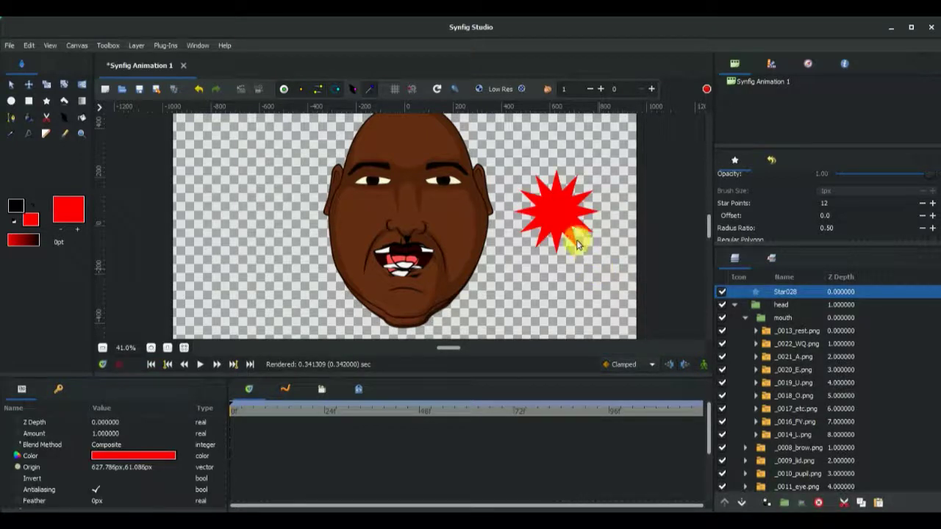
{"action": "double_click", "coordinate": [30, 224]}
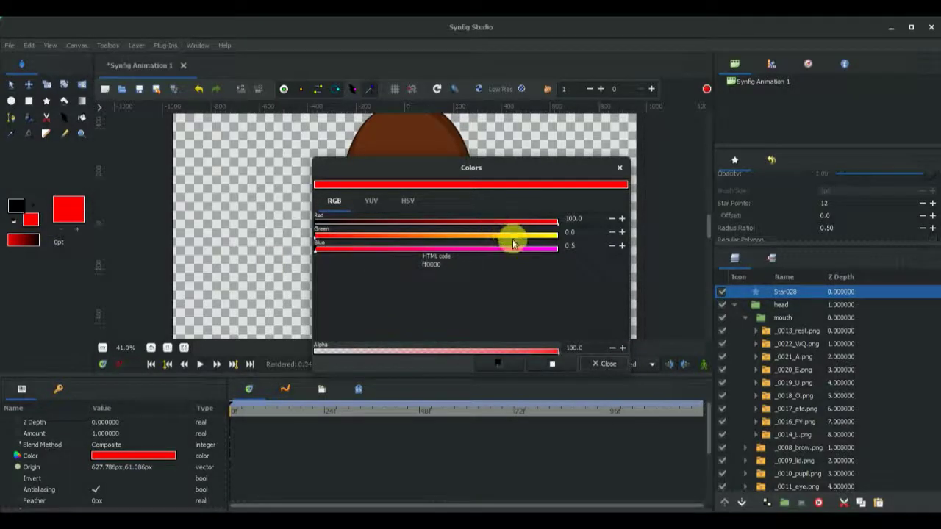
Set a yellow fill, 3 points and 0.30 radius ratio, then draw the star over the red star's centre.
{"action": "left_click_drag", "start_coordinate": [542, 241], "coordinate": [557, 238]}
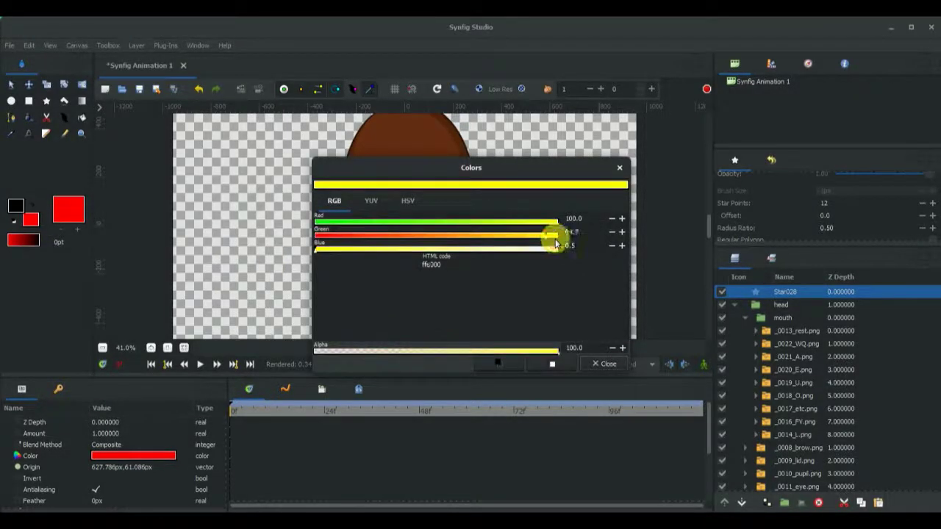
{"action": "left_click", "coordinate": [601, 365]}
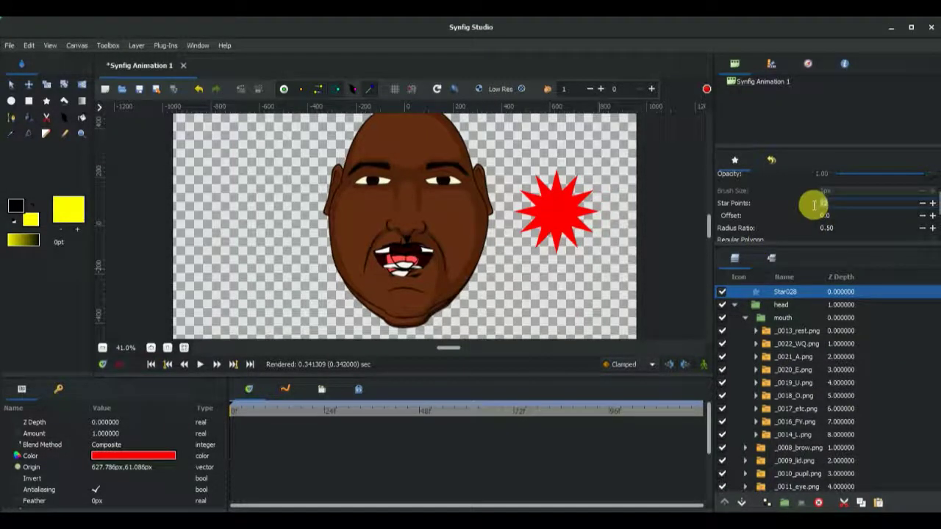
{"action": "type", "text": "3"}
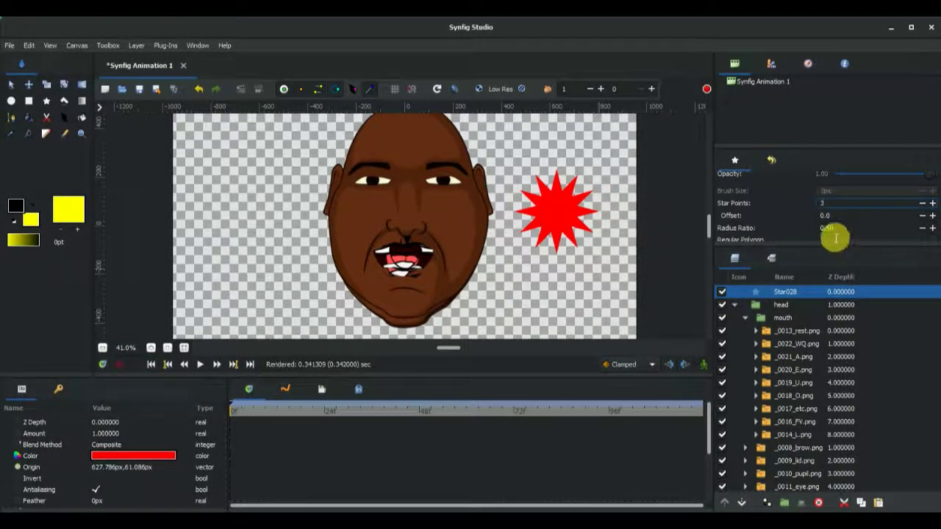
{"action": "left_click", "coordinate": [836, 237]}
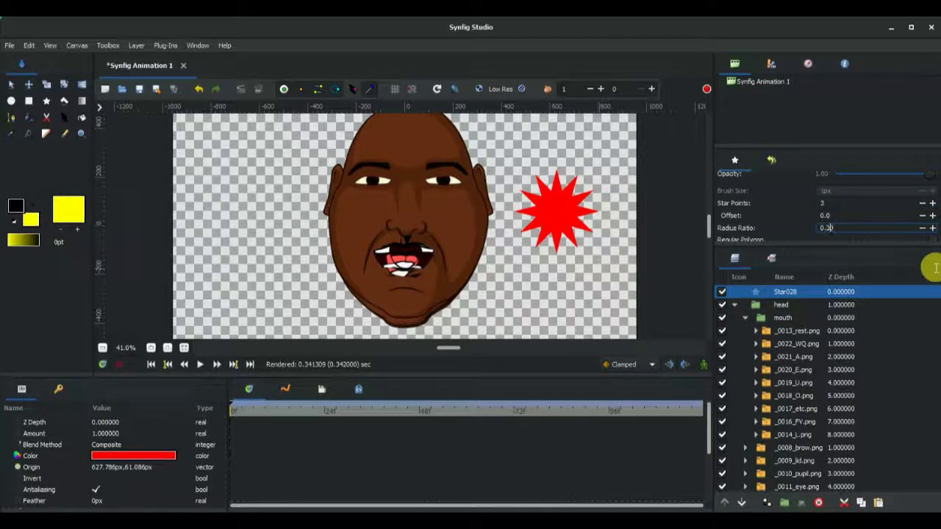
{"action": "type", "text": "3"}
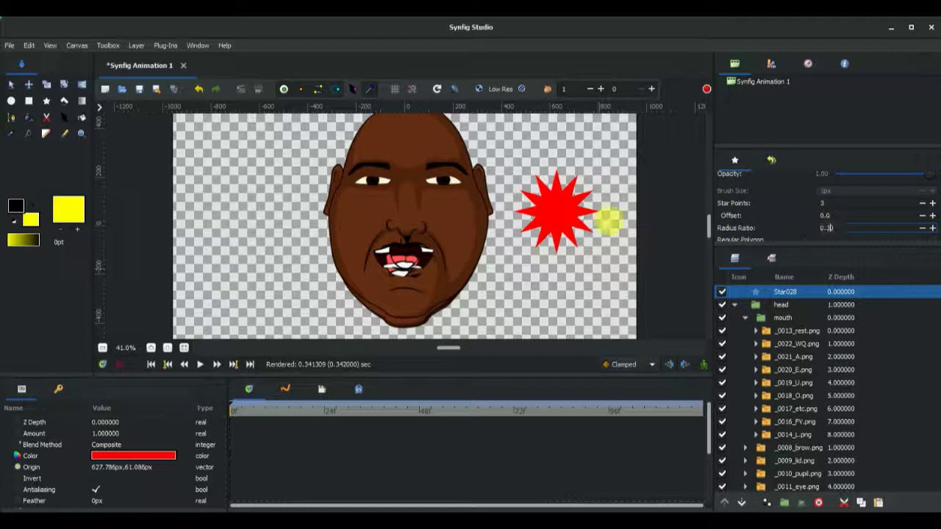
{"action": "key", "text": "Return"}
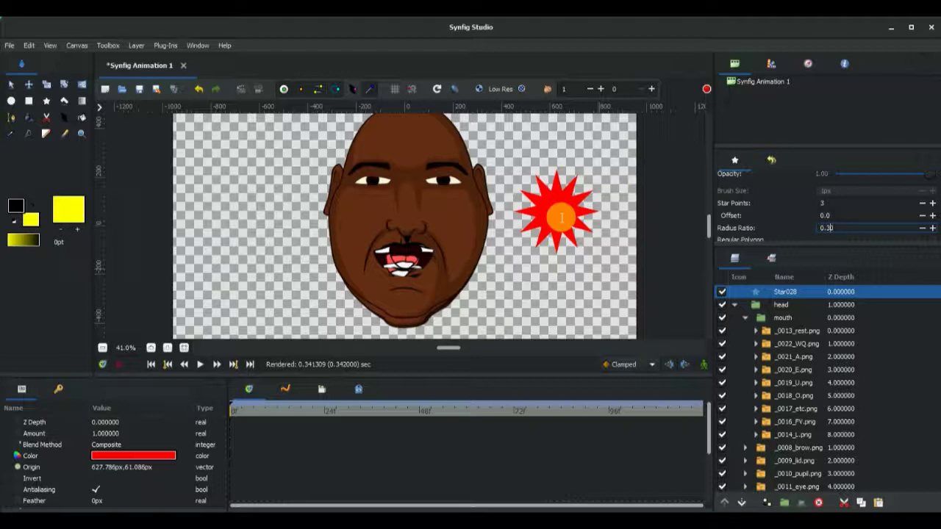
{"action": "left_click", "coordinate": [562, 217]}
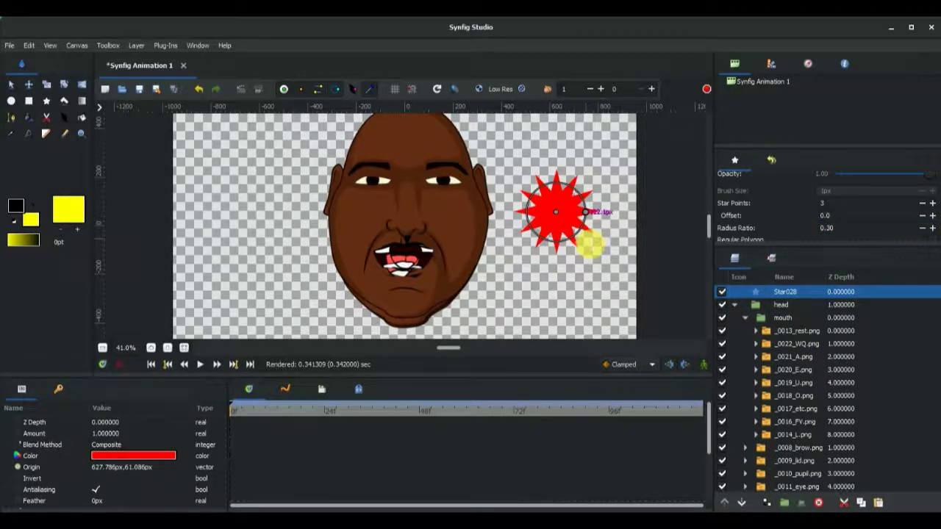
{"action": "left_click_drag", "start_coordinate": [590, 245], "coordinate": [588, 246]}
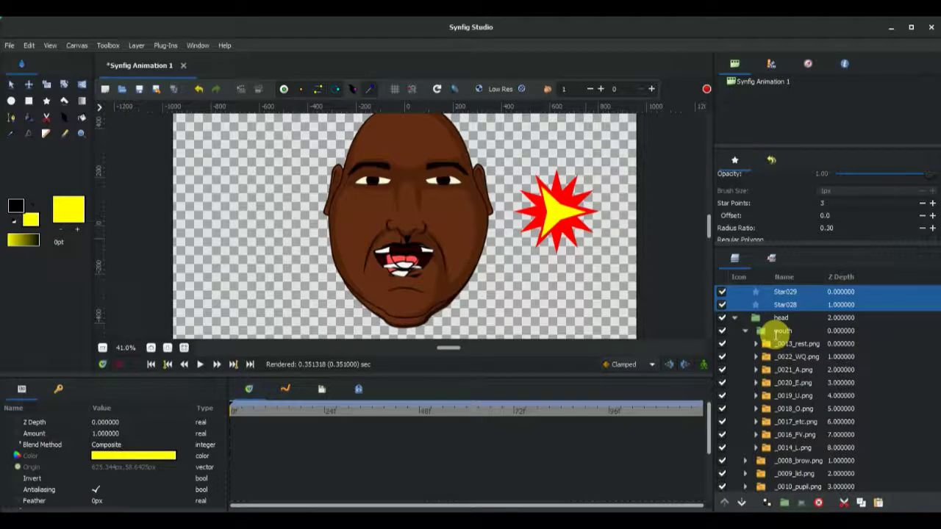
Tick Z Range in the mouth group's parameters and select Z Range Position.
{"action": "left_click", "coordinate": [781, 333]}
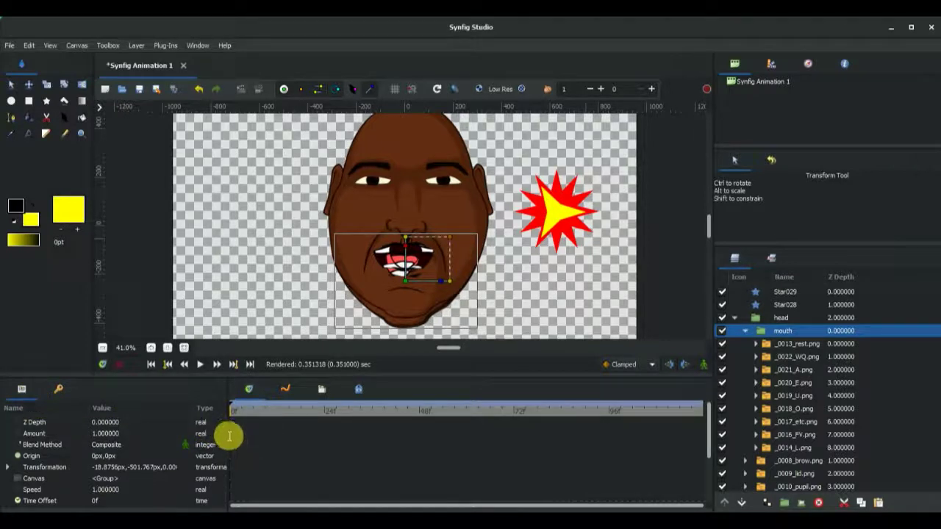
{"action": "scroll", "coordinate": [229, 478], "scroll_direction": "down", "scroll_amount": 2}
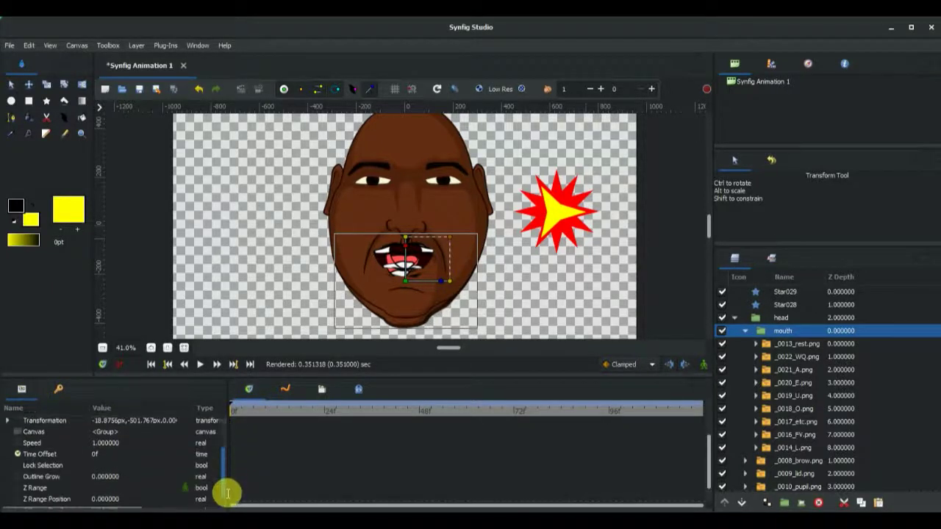
{"action": "scroll", "coordinate": [228, 493], "scroll_direction": "down", "scroll_amount": 1}
{"action": "left_click", "coordinate": [44, 471]}
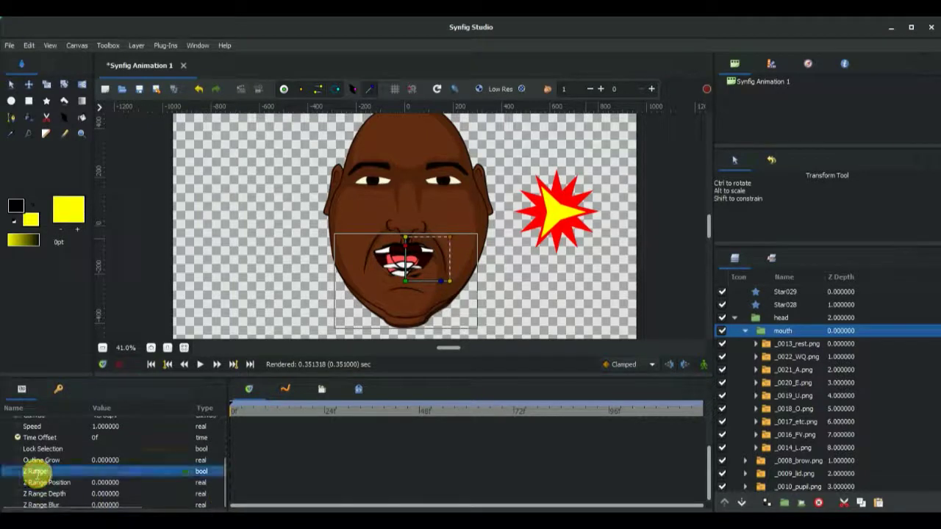
{"action": "left_click", "coordinate": [96, 471]}
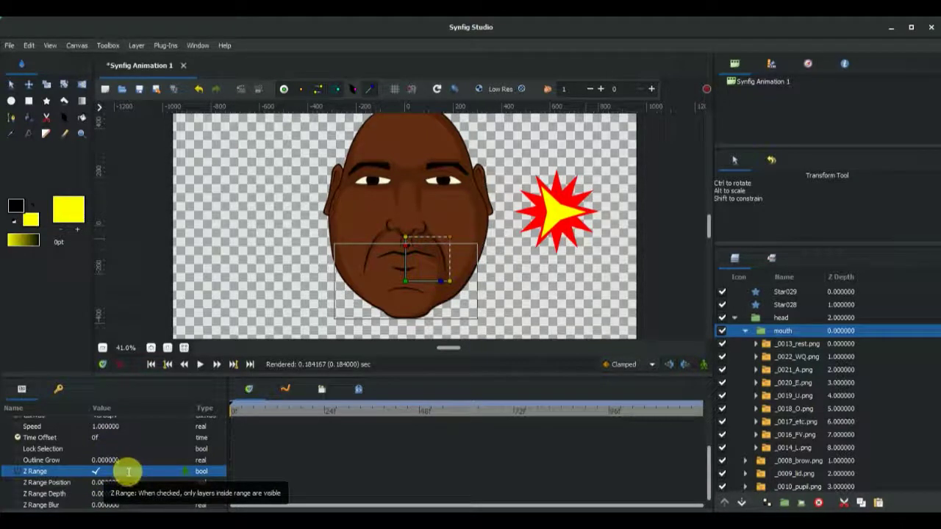
{"action": "left_click", "coordinate": [38, 484]}
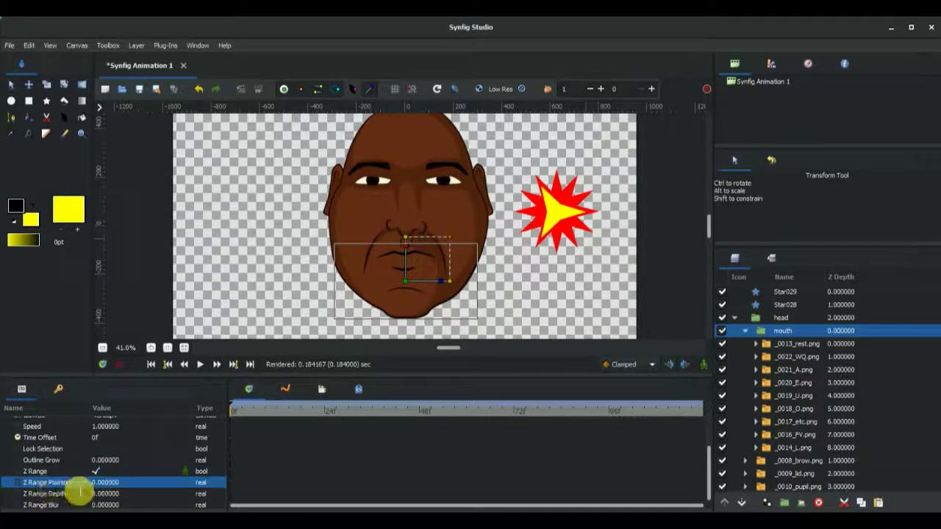
Convert the mouth group's Z Range Position to an Integer.
{"action": "right_click", "coordinate": [80, 489]}
{"action": "mouse_move", "coordinate": [103, 495]}
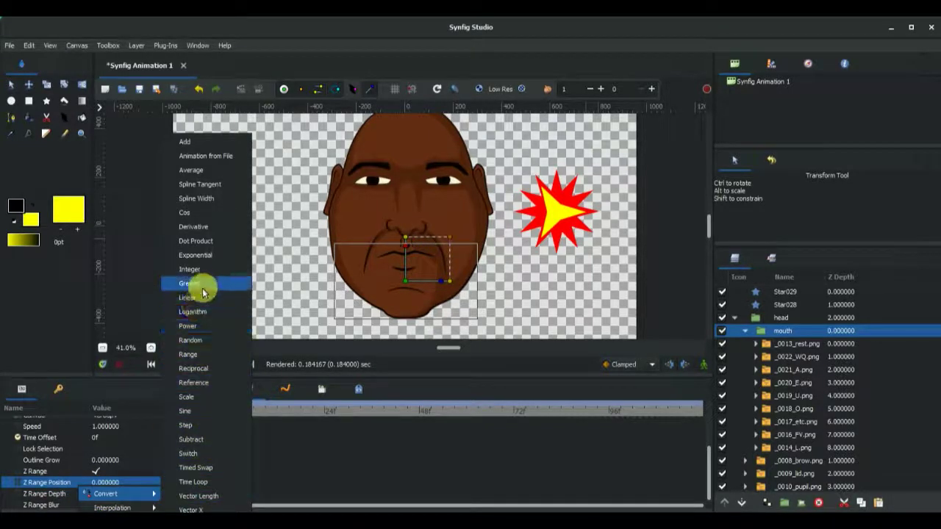
{"action": "left_click", "coordinate": [190, 269]}
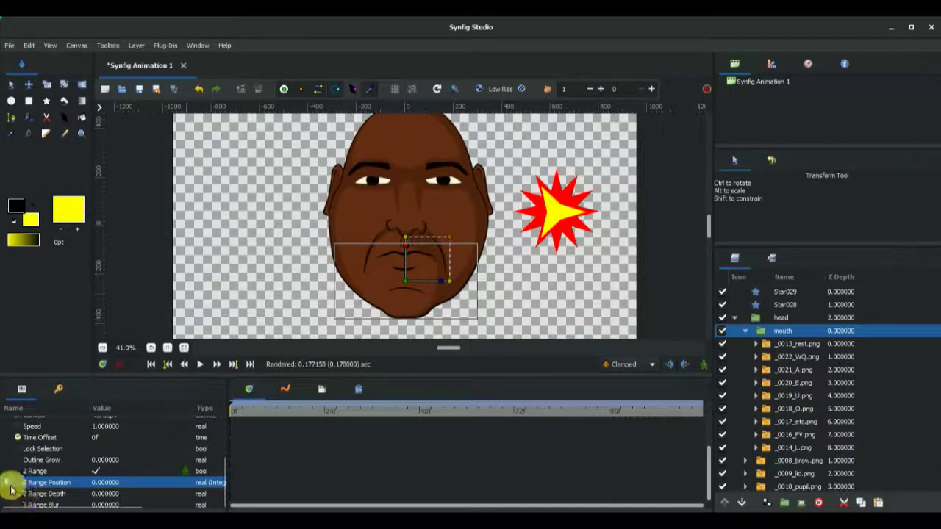
Export Z Range Position's Link as a value named 'mouth pos'.
{"action": "left_click", "coordinate": [7, 482]}
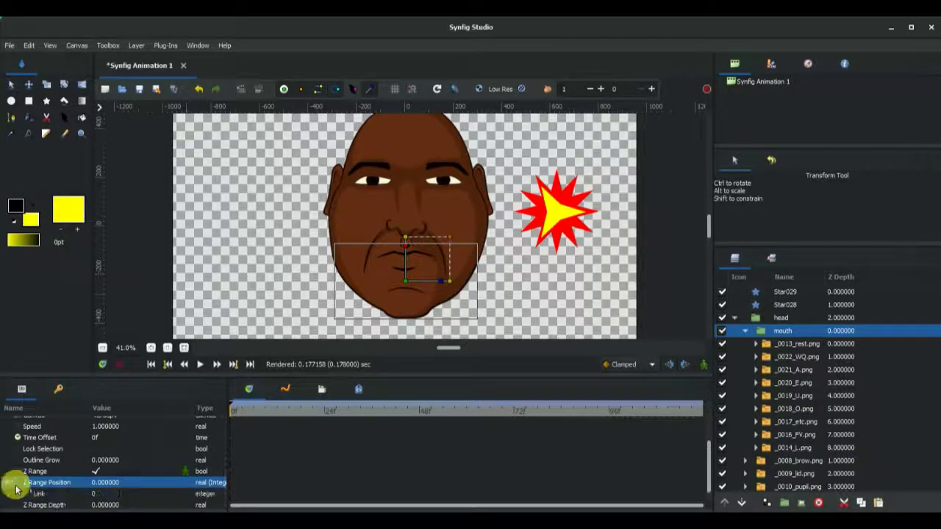
{"action": "left_click", "coordinate": [51, 495]}
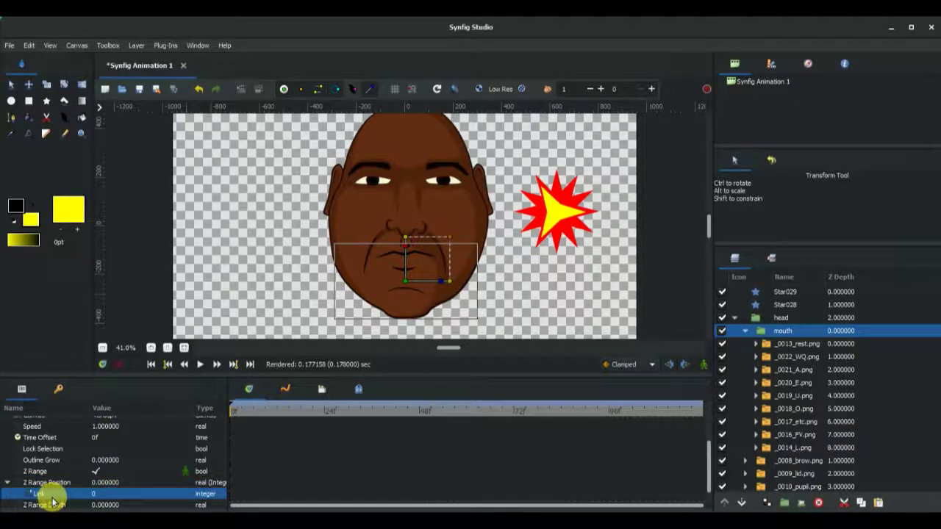
{"action": "right_click", "coordinate": [51, 496]}
{"action": "left_click", "coordinate": [85, 470]}
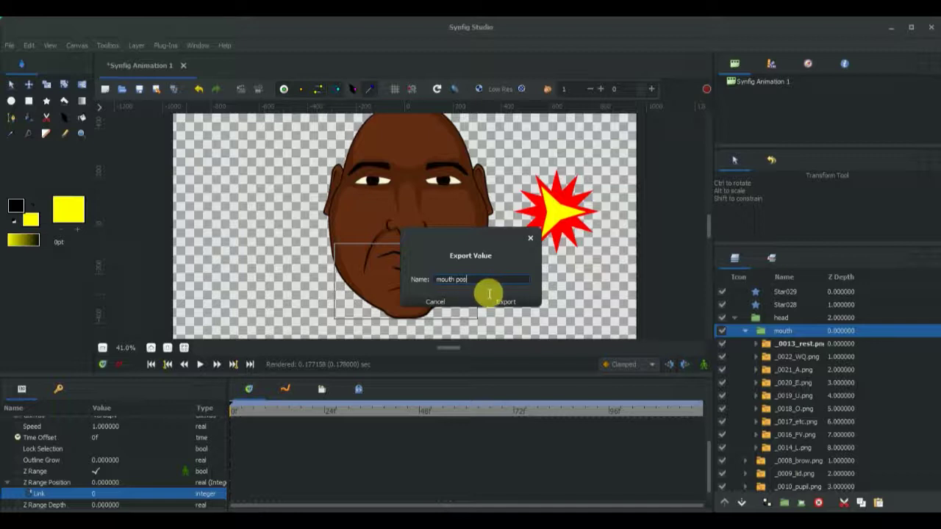
{"action": "left_click", "coordinate": [501, 302]}
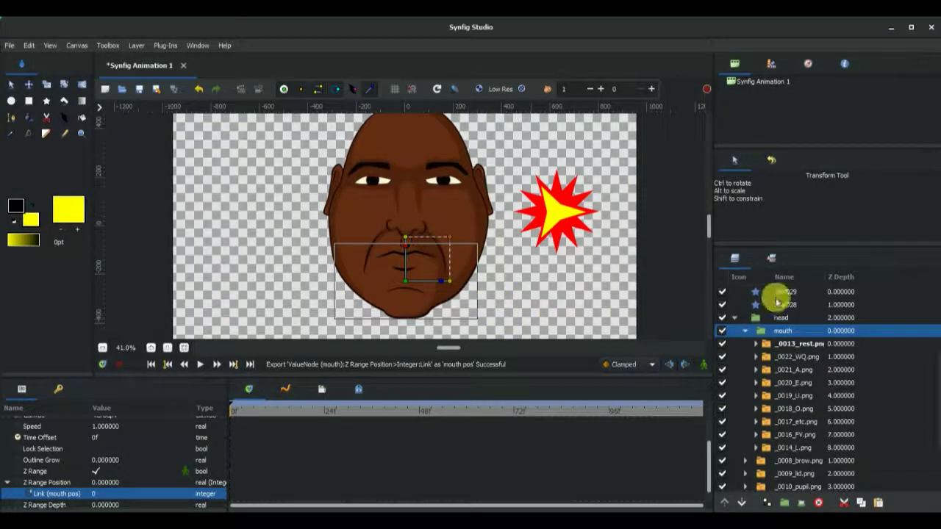
Convert Star029's Origin to a Greyed value.
{"action": "left_click", "coordinate": [776, 295]}
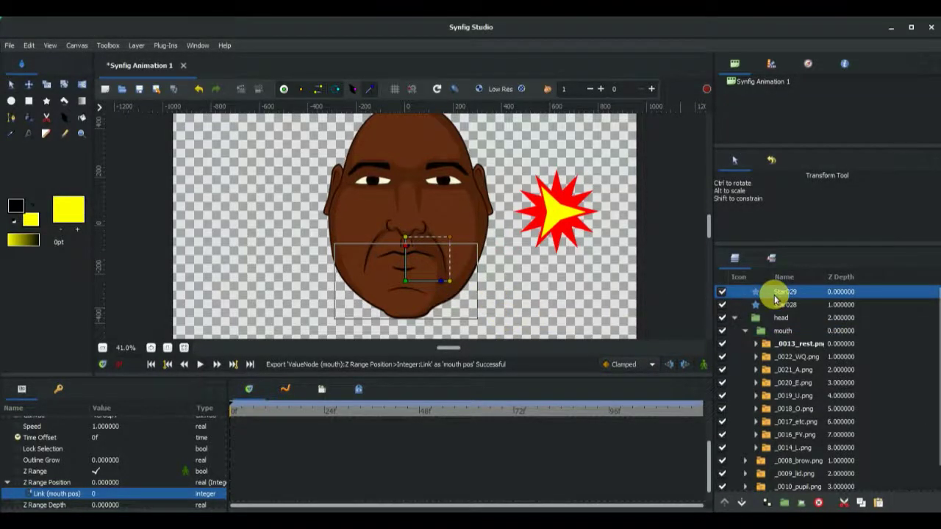
{"action": "left_click", "coordinate": [556, 214]}
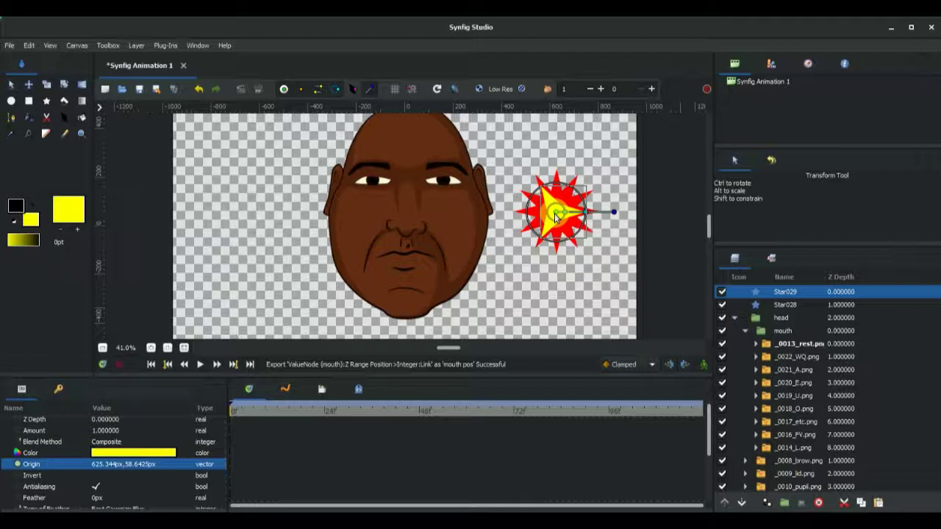
{"action": "right_click", "coordinate": [556, 214]}
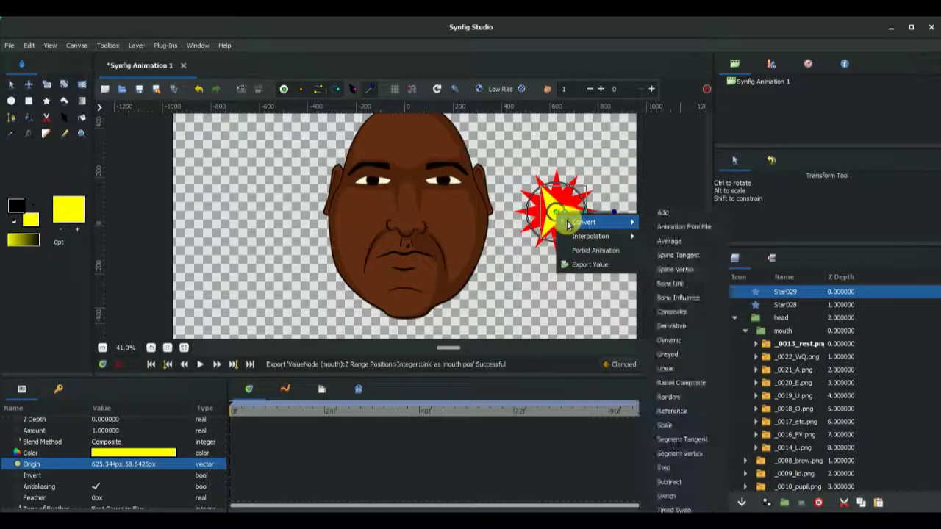
{"action": "left_click", "coordinate": [669, 368]}
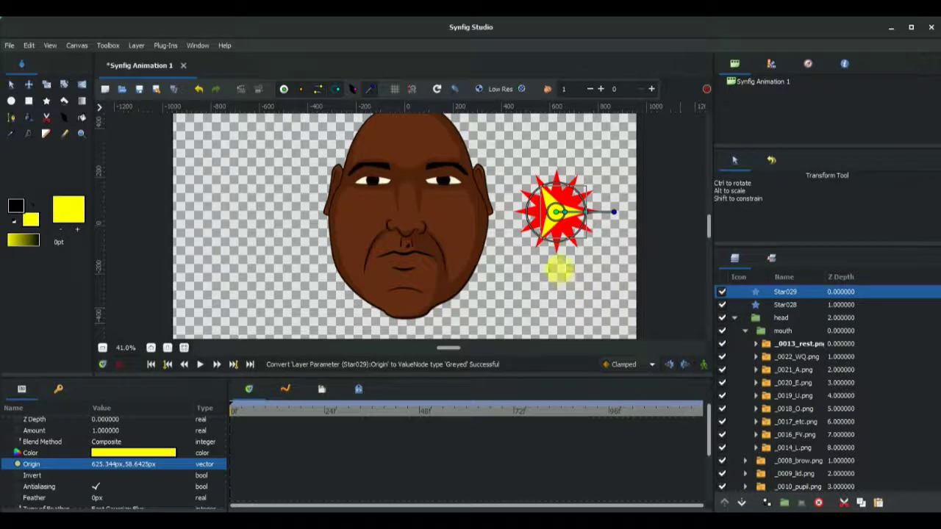
Convert Star029's Inner Radius to a Greyed value.
{"action": "left_click", "coordinate": [570, 217]}
{"action": "right_click", "coordinate": [568, 215]}
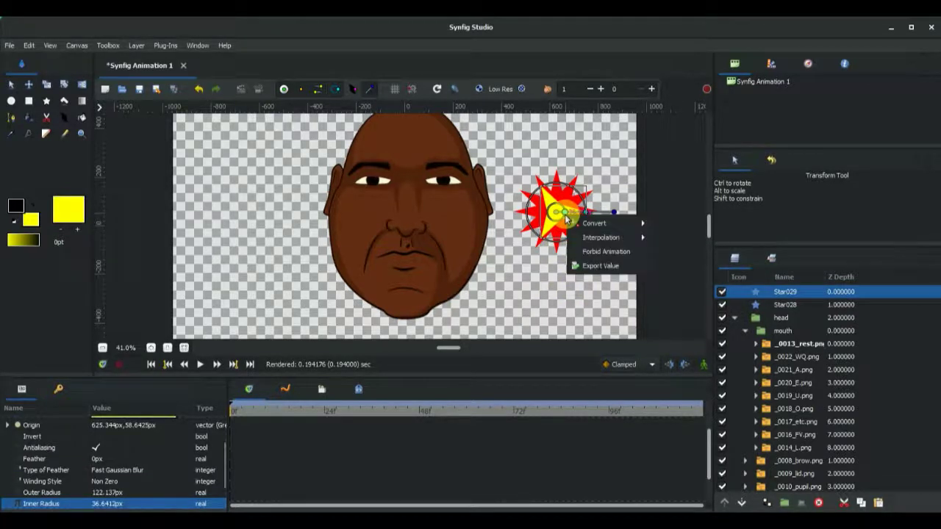
{"action": "mouse_move", "coordinate": [594, 223]}
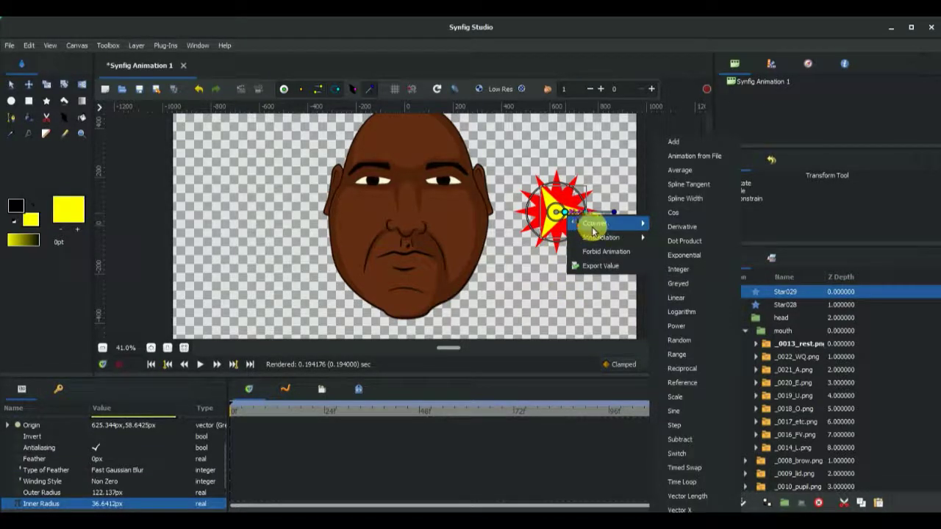
{"action": "left_click", "coordinate": [695, 285]}
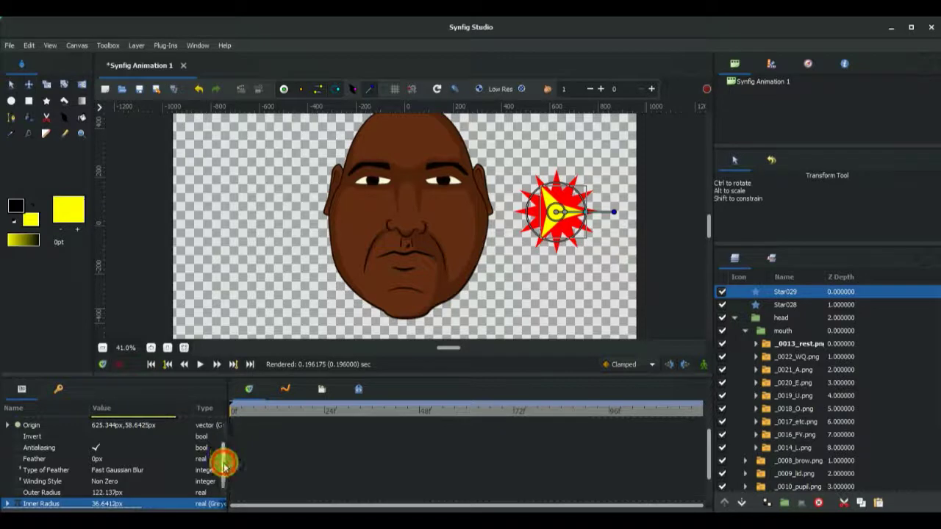
{"action": "scroll", "coordinate": [225, 458], "scroll_direction": "down", "scroll_amount": 2}
Convert Star029's Angle to Scale with a Scalar of 30.
{"action": "left_click", "coordinate": [33, 485]}
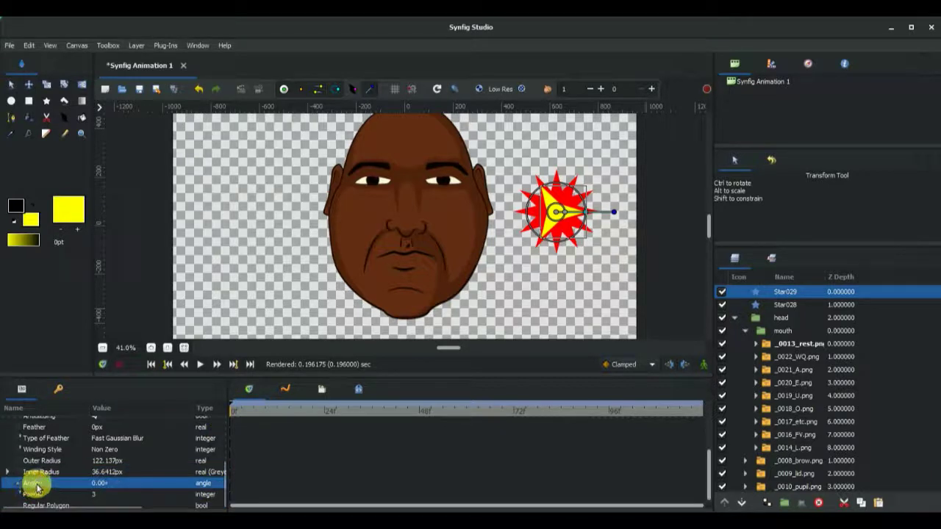
{"action": "right_click", "coordinate": [39, 488]}
{"action": "mouse_move", "coordinate": [64, 493]}
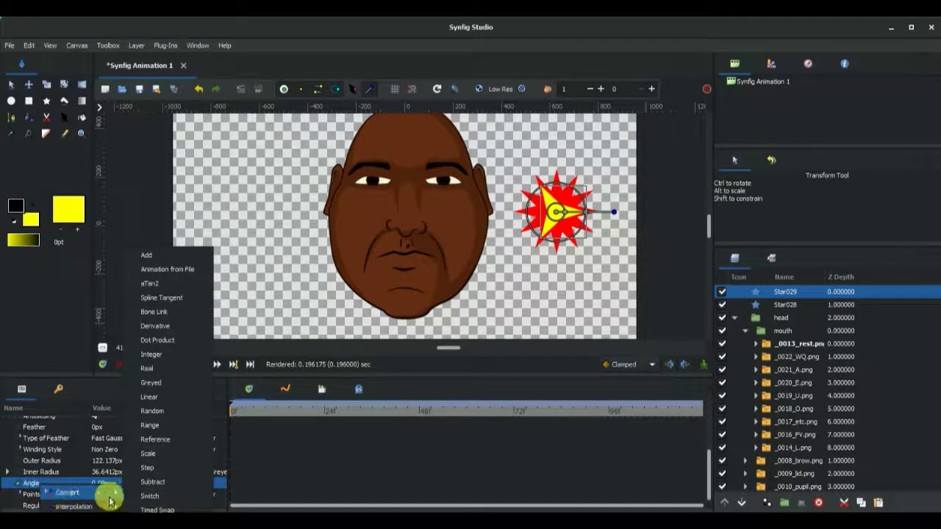
{"action": "left_click", "coordinate": [171, 456]}
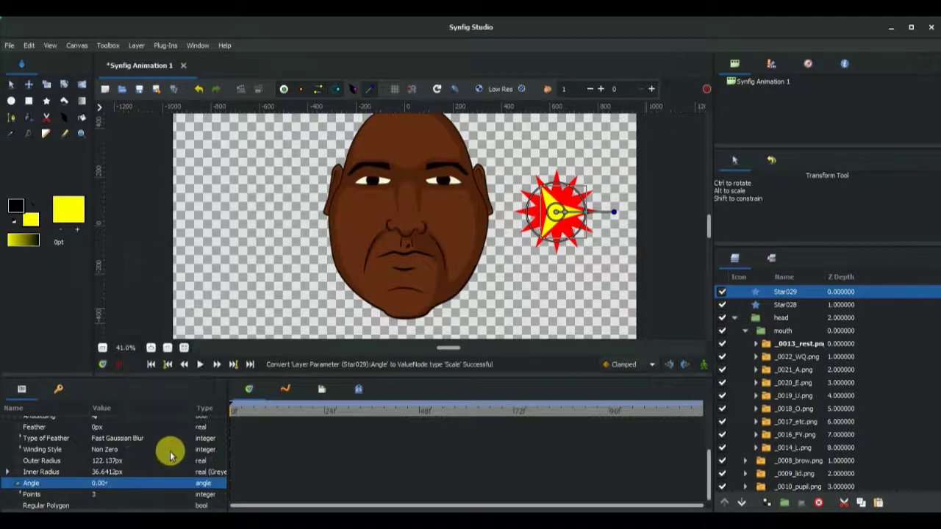
{"action": "left_click", "coordinate": [7, 483]}
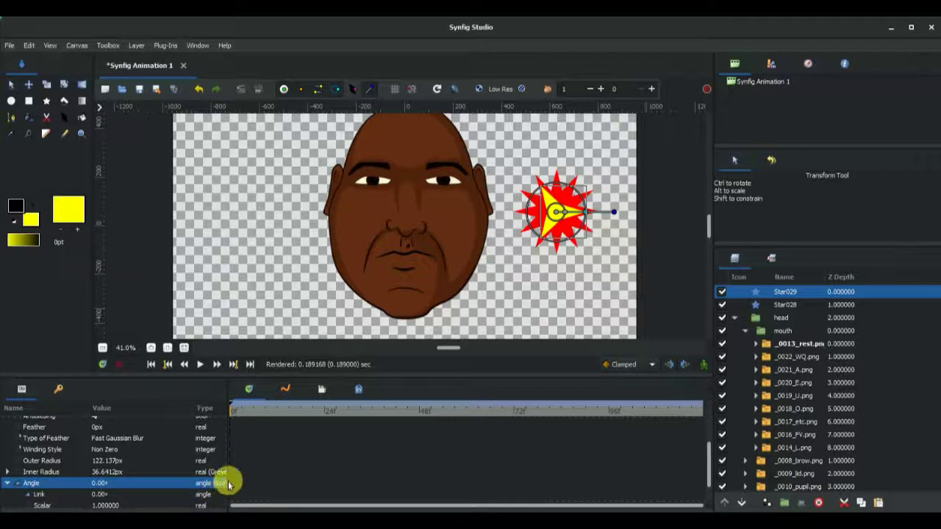
{"action": "scroll", "coordinate": [221, 499], "scroll_direction": "down", "scroll_amount": 1}
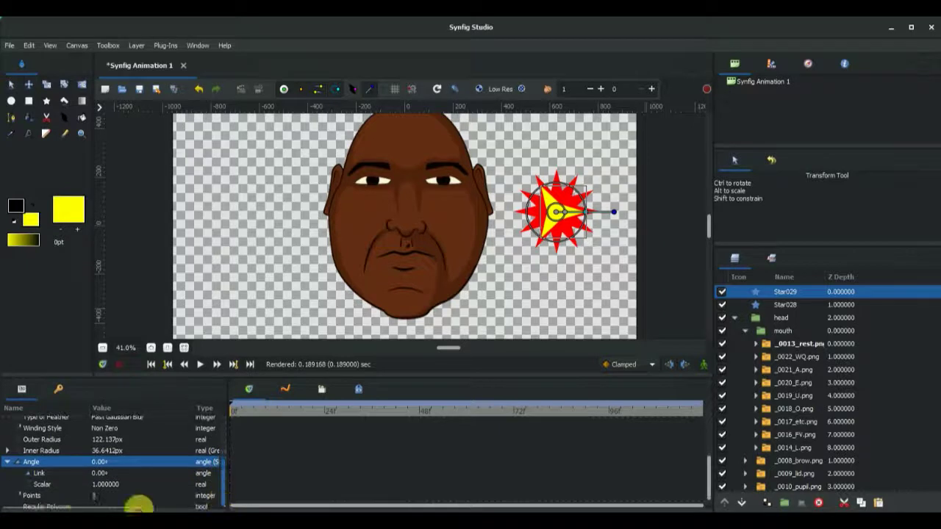
{"action": "left_click", "coordinate": [100, 485]}
{"action": "left_click", "coordinate": [98, 490]}
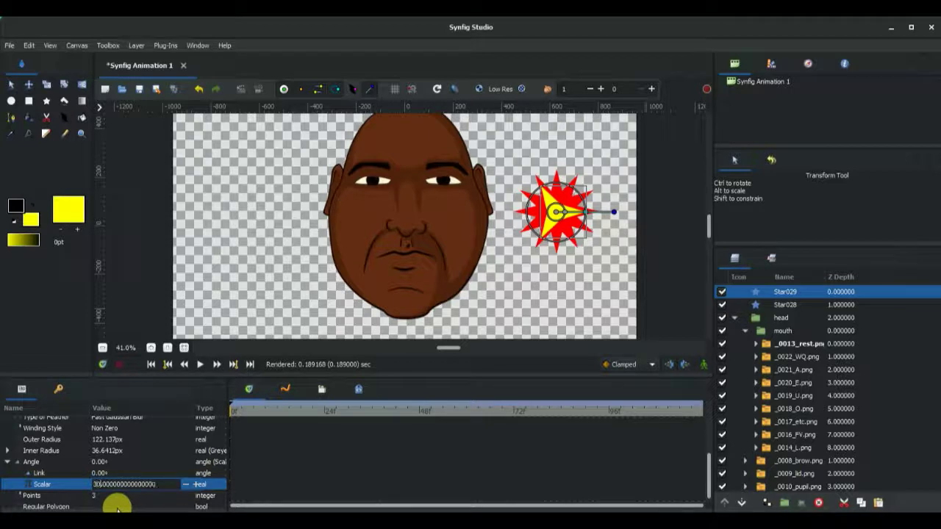
{"action": "left_click", "coordinate": [43, 479]}
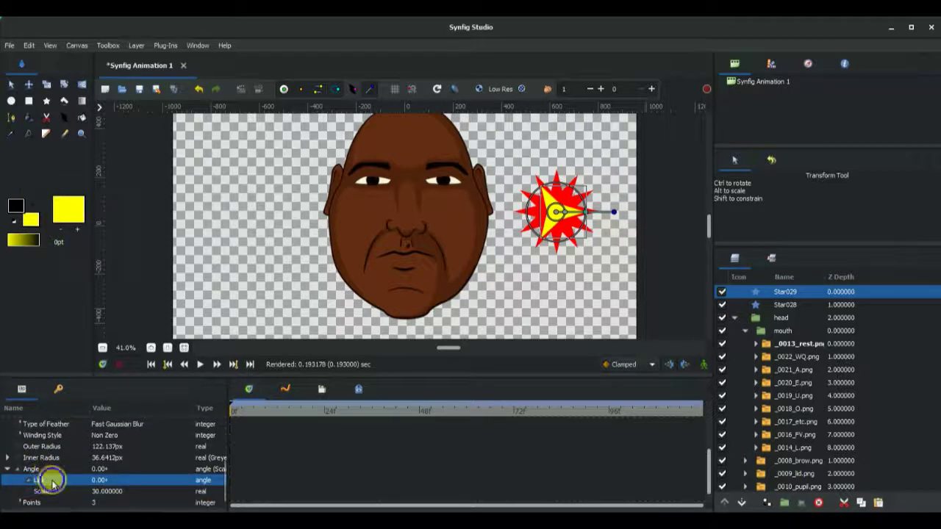
Convert the Angle's Link to Integer and expand it to select the inner value.
{"action": "right_click", "coordinate": [51, 483]}
{"action": "mouse_move", "coordinate": [77, 489]}
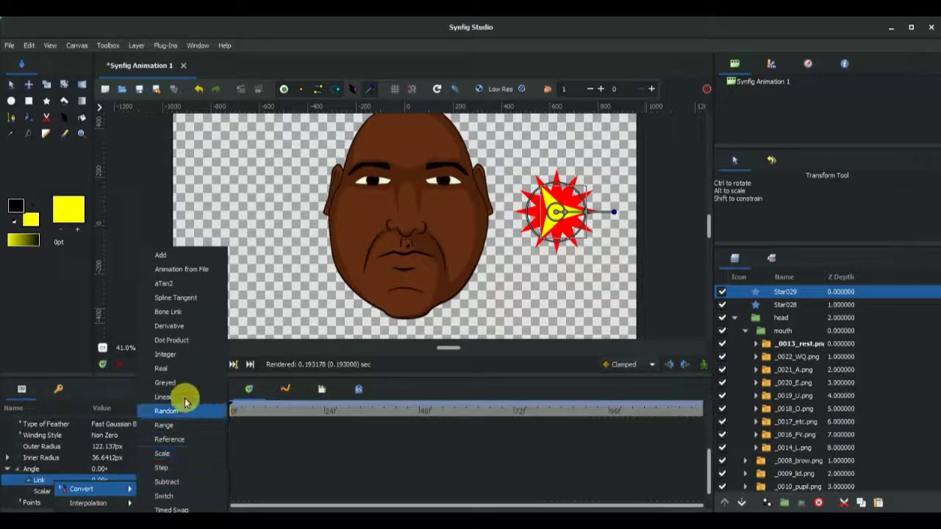
{"action": "left_click", "coordinate": [176, 355]}
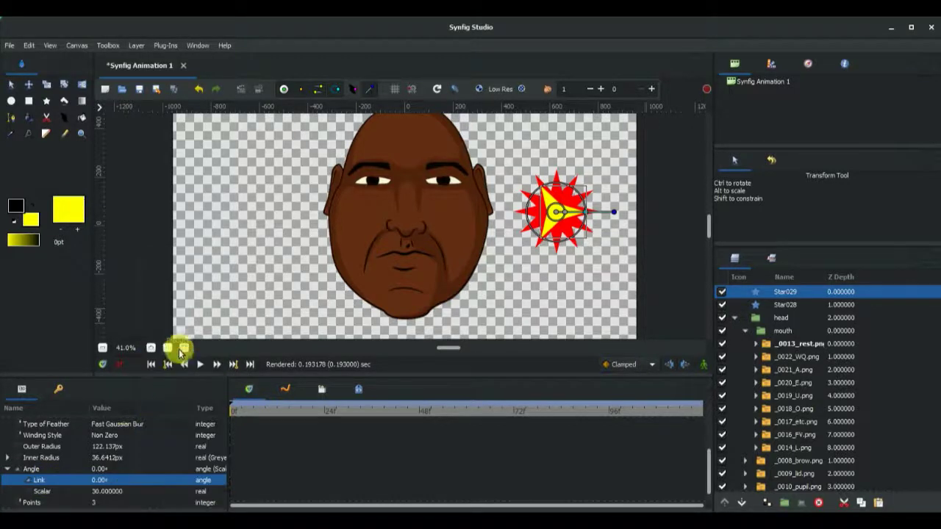
{"action": "left_click", "coordinate": [18, 483]}
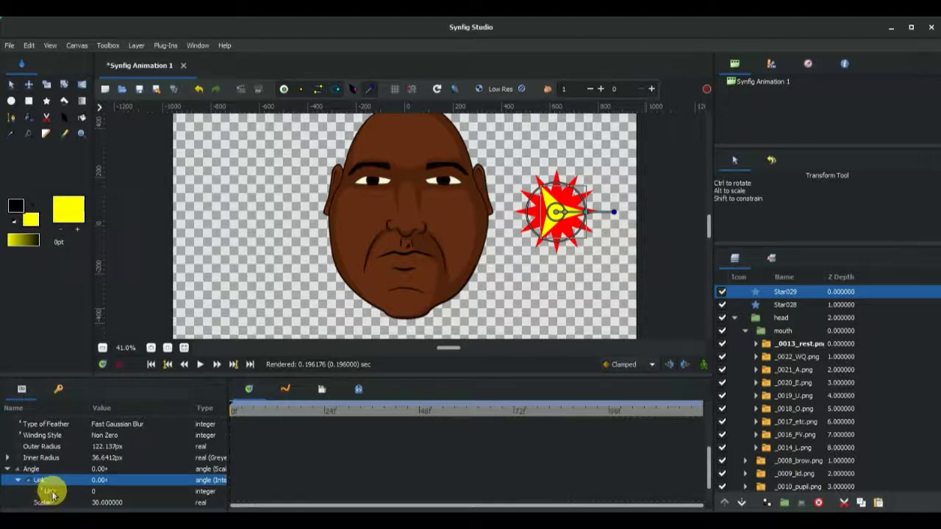
{"action": "left_click", "coordinate": [51, 491]}
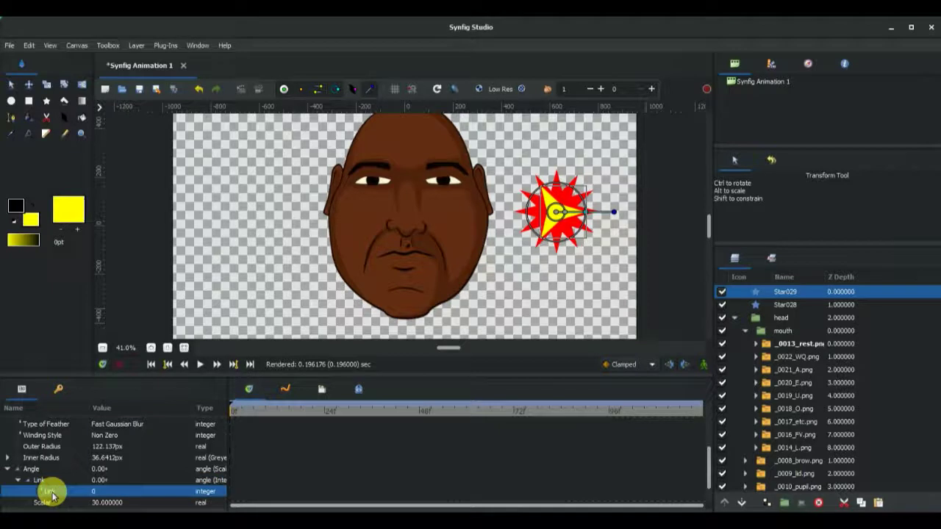
{"action": "left_click", "coordinate": [321, 390]}
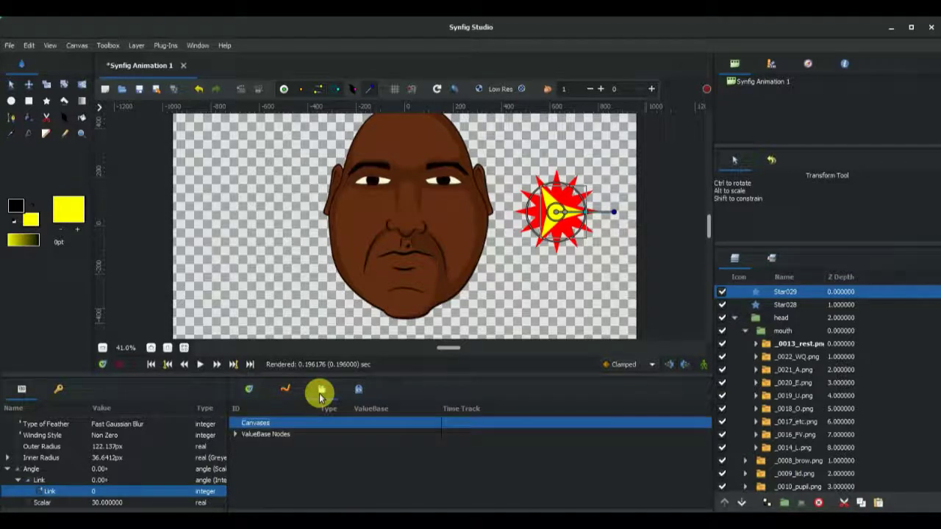
Connect Star029's integer angle Link to the exported mouth pos value, then rotate the star to 30°.
{"action": "left_click", "coordinate": [237, 437]}
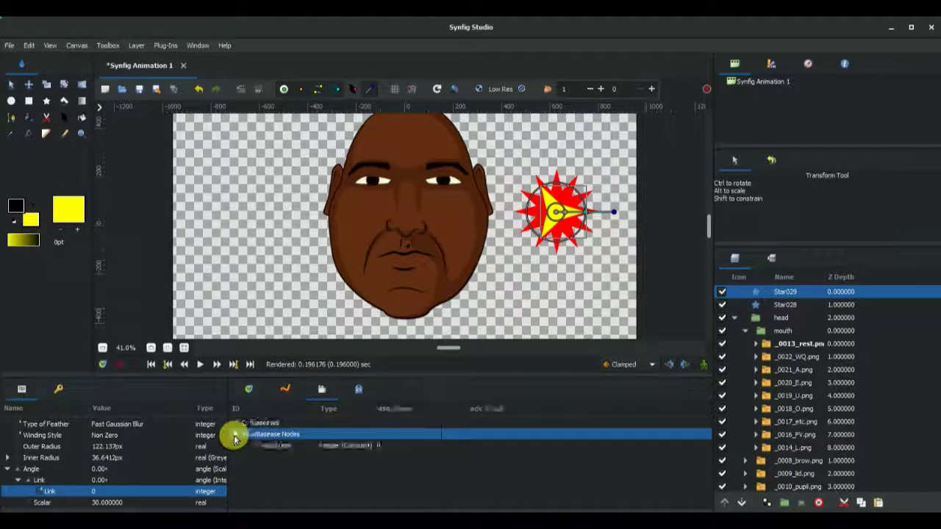
{"action": "left_click", "coordinate": [270, 449]}
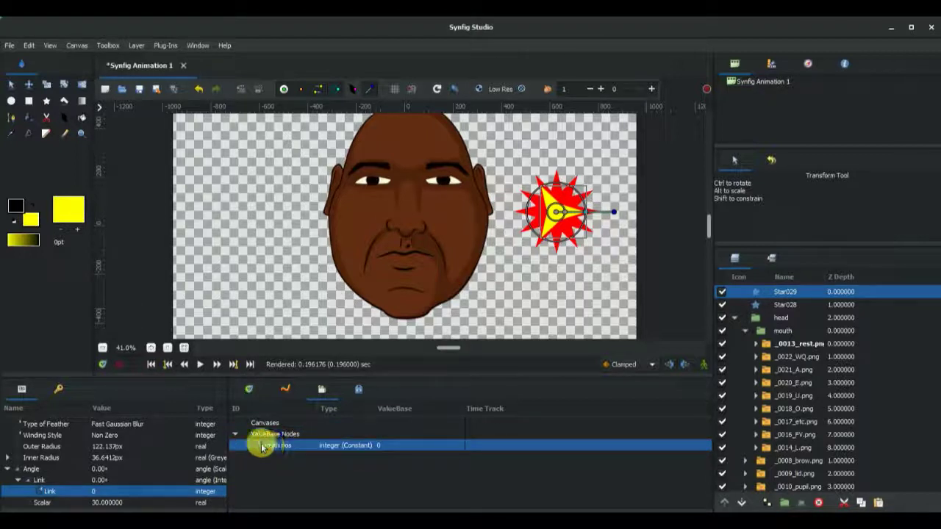
{"action": "right_click", "coordinate": [44, 491]}
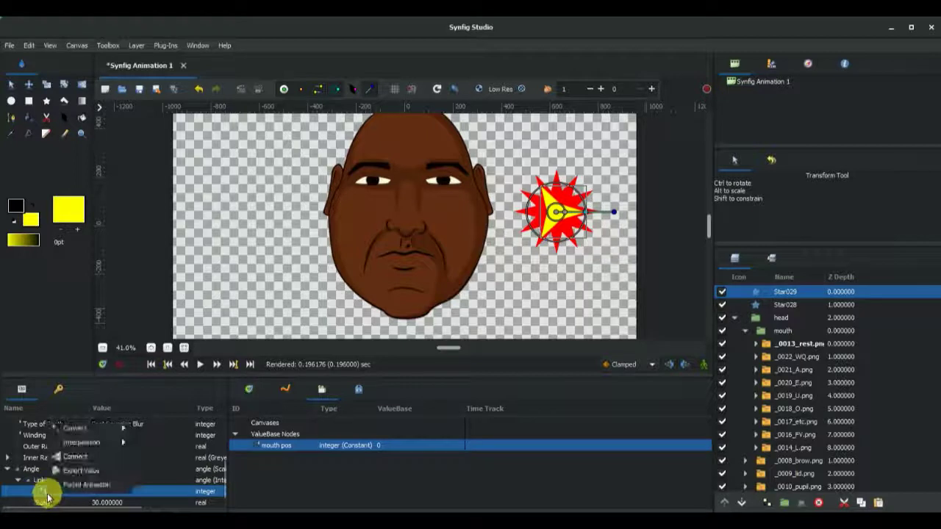
{"action": "left_click", "coordinate": [88, 459]}
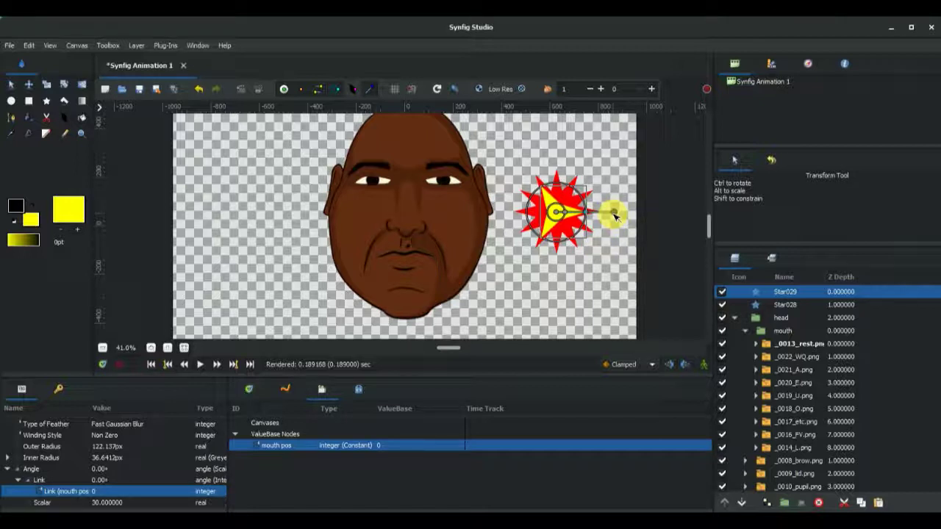
{"action": "left_click_drag", "start_coordinate": [615, 215], "coordinate": [522, 269]}
Reselect Star029, rotate it to 180° for the teeth-baring mouth, and show the Timetrack.
{"action": "left_click", "coordinate": [522, 269]}
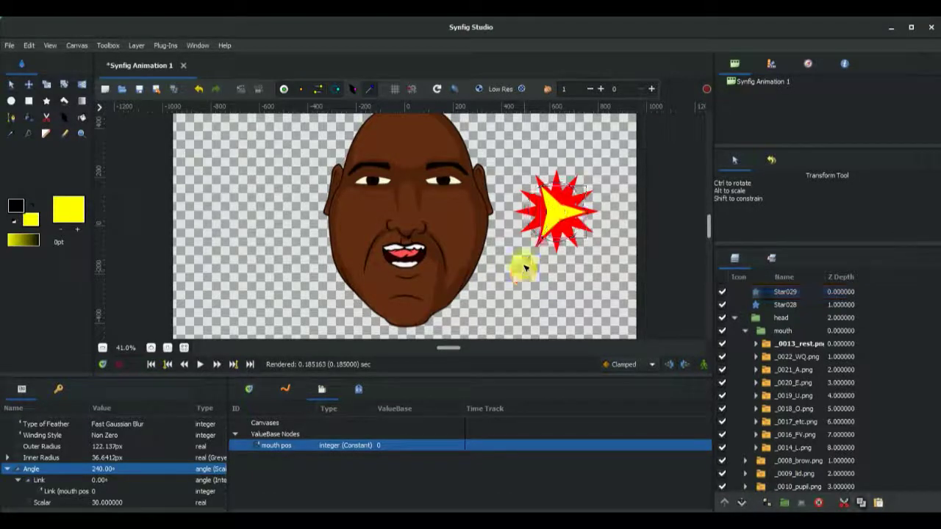
{"action": "left_click", "coordinate": [565, 218]}
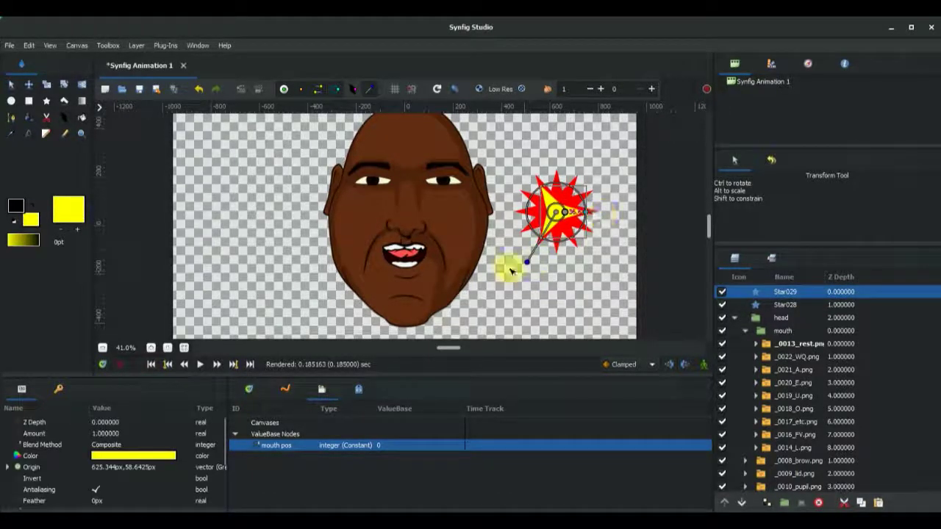
{"action": "left_click_drag", "start_coordinate": [531, 266], "coordinate": [498, 211]}
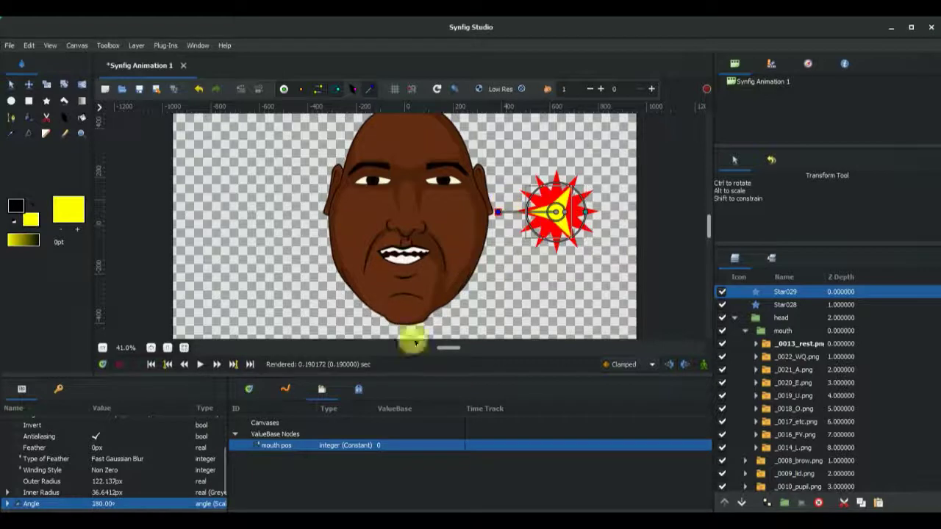
{"action": "left_click", "coordinate": [249, 389]}
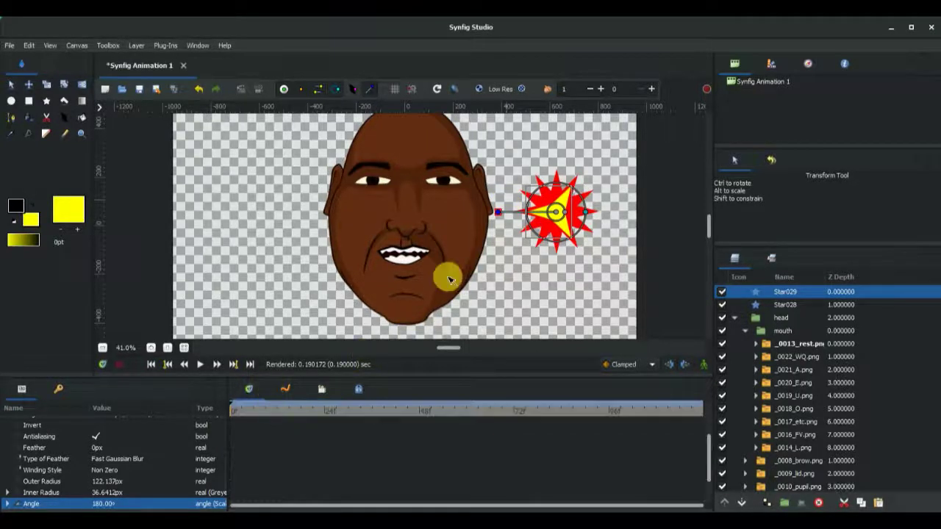
In animate mode, set keyframed star angles at frames 0, 2, 4, 6 and 7.
{"action": "left_click", "coordinate": [704, 366]}
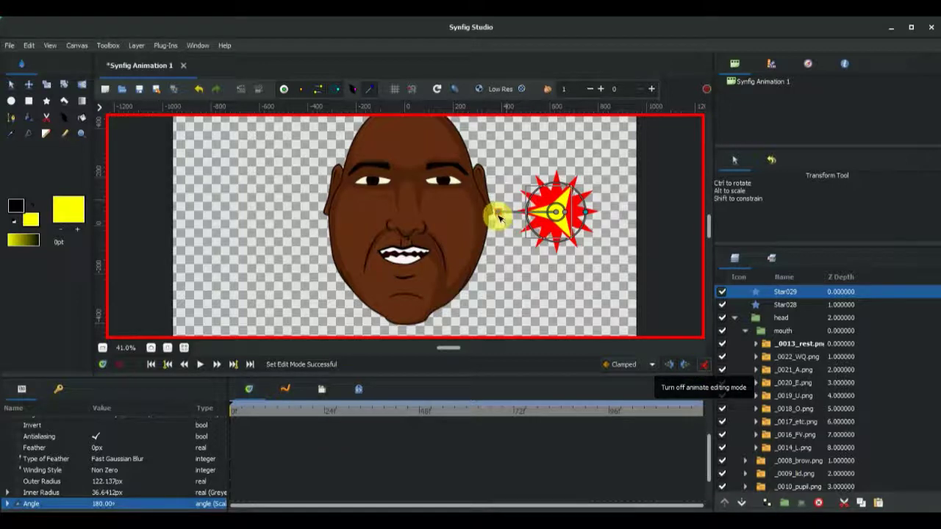
{"action": "left_click_drag", "start_coordinate": [498, 217], "coordinate": [505, 183]}
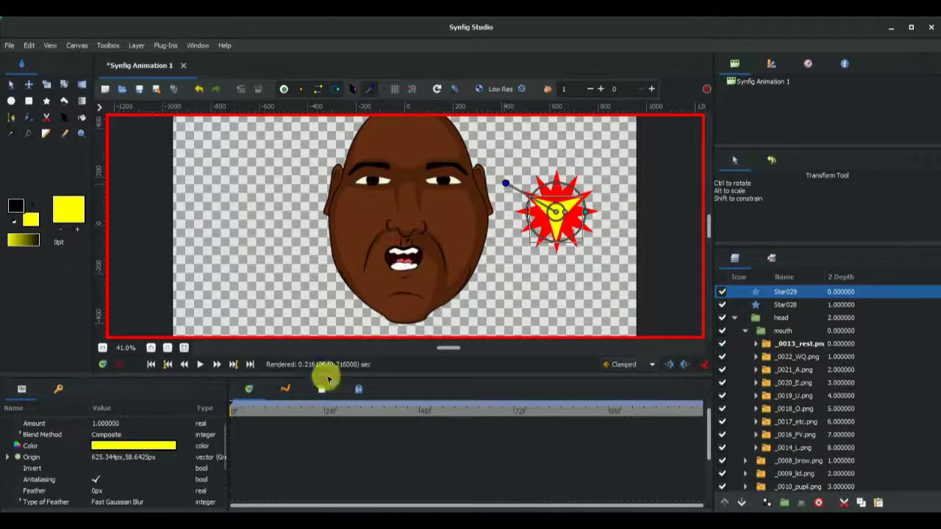
{"action": "left_click", "coordinate": [242, 413]}
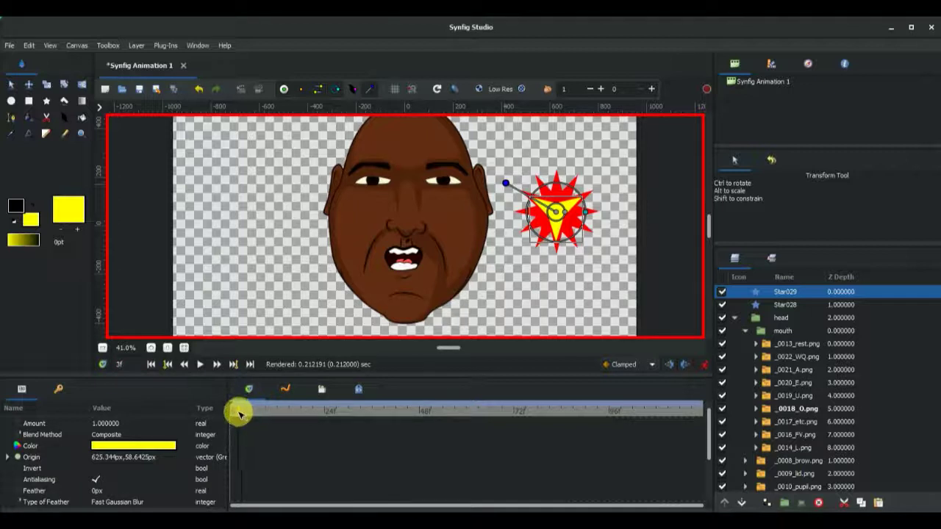
{"action": "left_click_drag", "start_coordinate": [505, 184], "coordinate": [584, 162]}
{"action": "left_click", "coordinate": [250, 416]}
{"action": "left_click", "coordinate": [253, 412]}
{"action": "left_click", "coordinate": [258, 414]}
{"action": "left_click", "coordinate": [261, 414]}
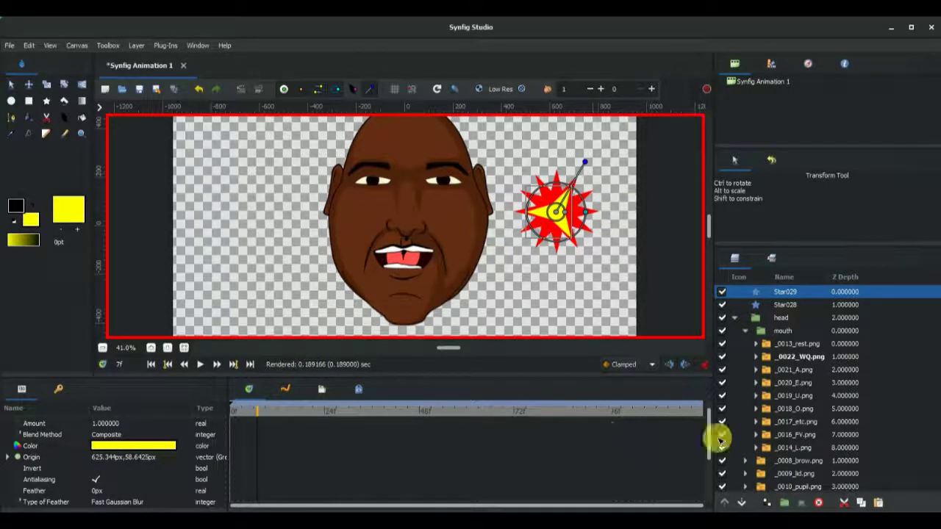
{"action": "left_click_drag", "start_coordinate": [708, 445], "coordinate": [710, 488]}
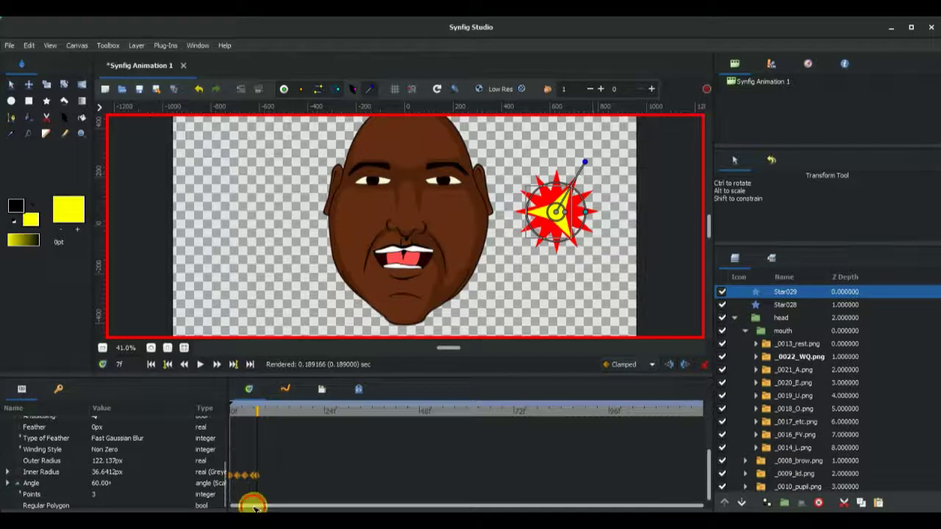
Return to frame 0, turn animate mode off, and scrub the timeline to check the mouth switching.
{"action": "left_click", "coordinate": [228, 411]}
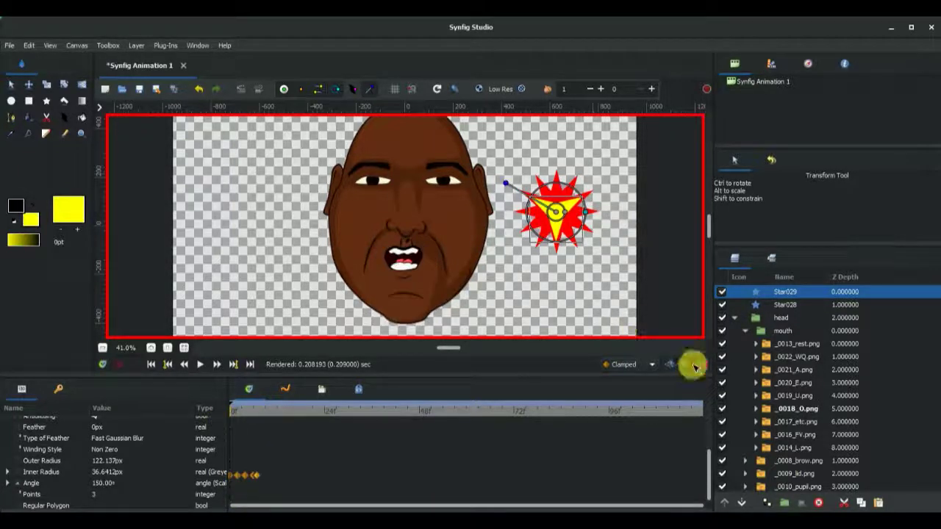
{"action": "left_click", "coordinate": [704, 364]}
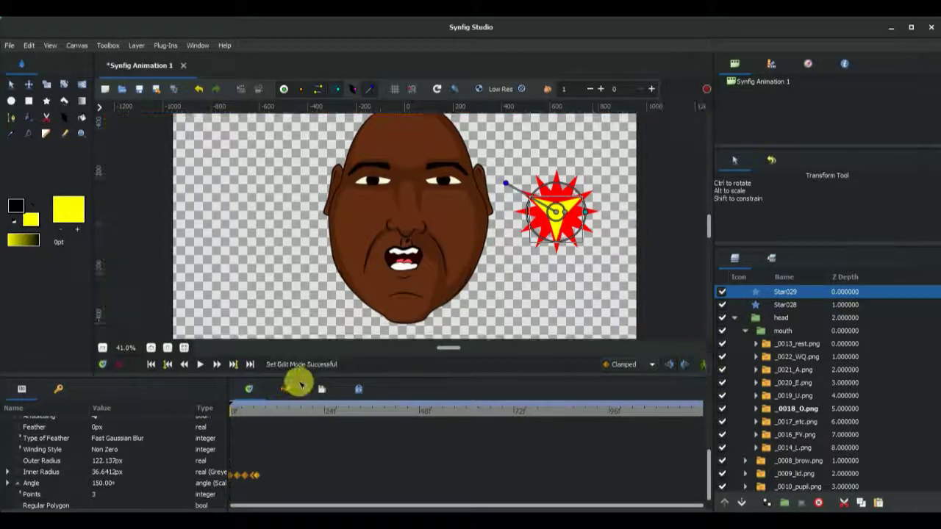
{"action": "left_click", "coordinate": [244, 415]}
{"action": "left_click_drag", "start_coordinate": [244, 414], "coordinate": [257, 414]}
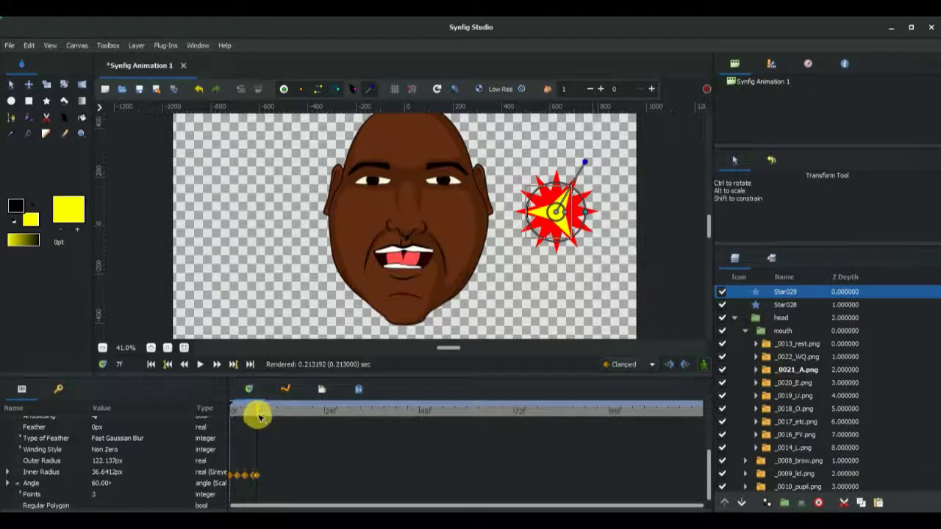
{"action": "left_click", "coordinate": [258, 88]}
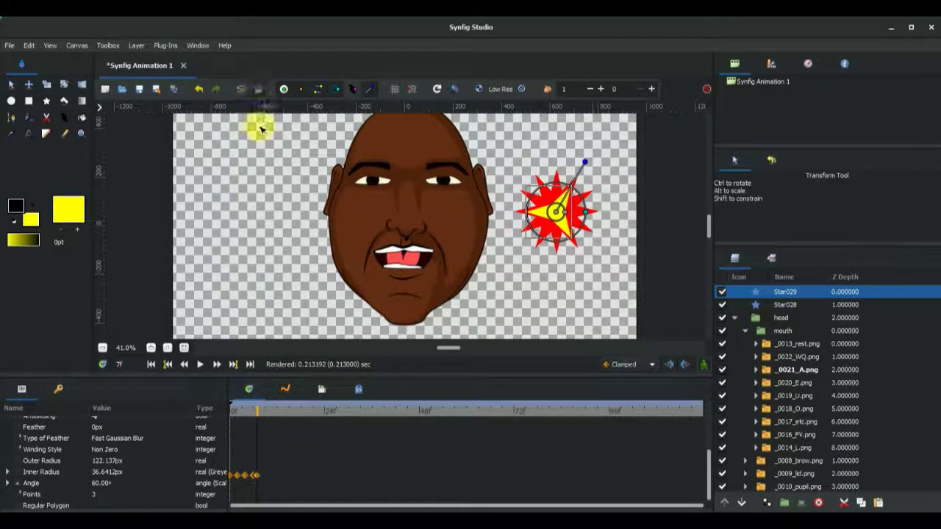
{"action": "left_click", "coordinate": [59, 135]}
{"action": "left_click", "coordinate": [59, 150]}
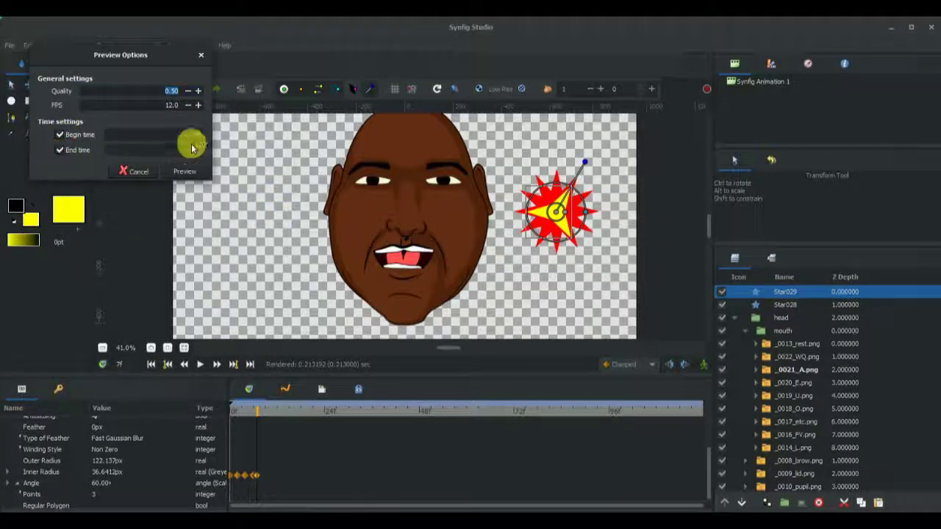
{"action": "left_click", "coordinate": [184, 170]}
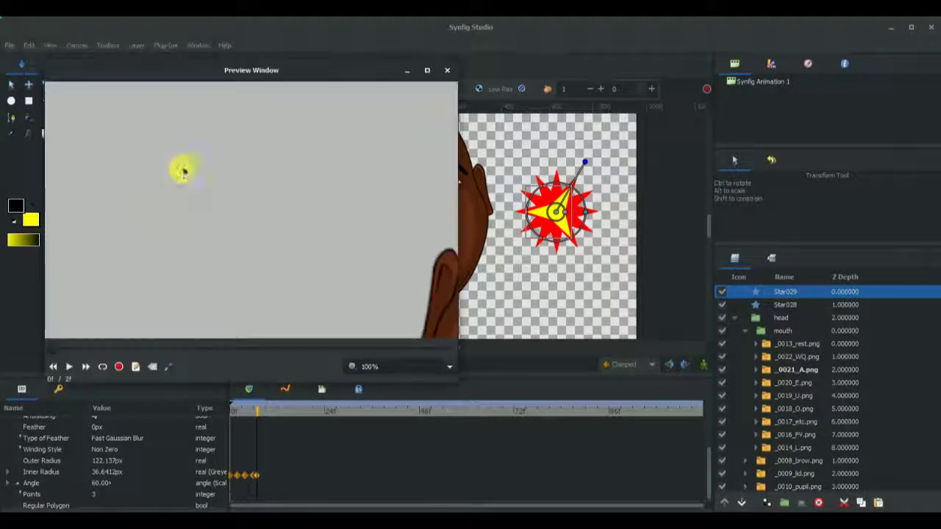
{"action": "left_click", "coordinate": [448, 368]}
{"action": "left_click", "coordinate": [378, 431]}
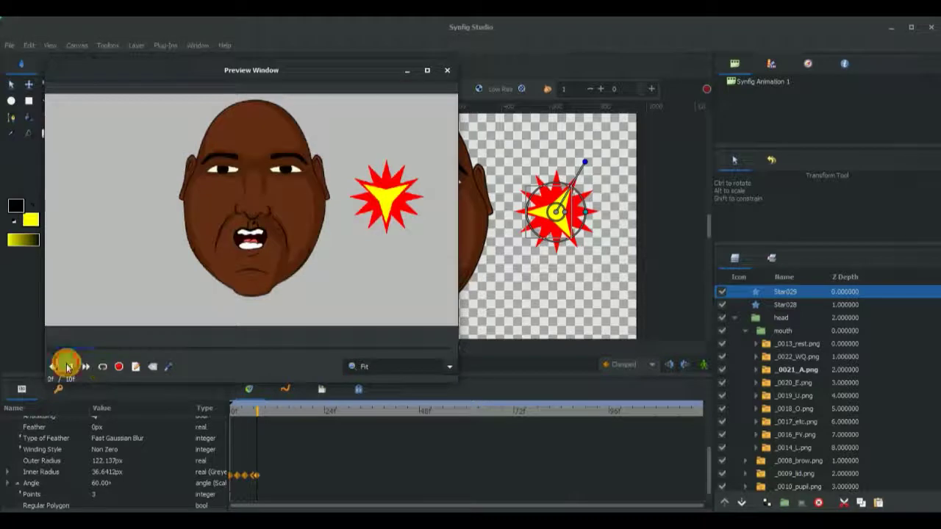
{"action": "left_click", "coordinate": [68, 366]}
{"action": "left_click", "coordinate": [447, 70]}
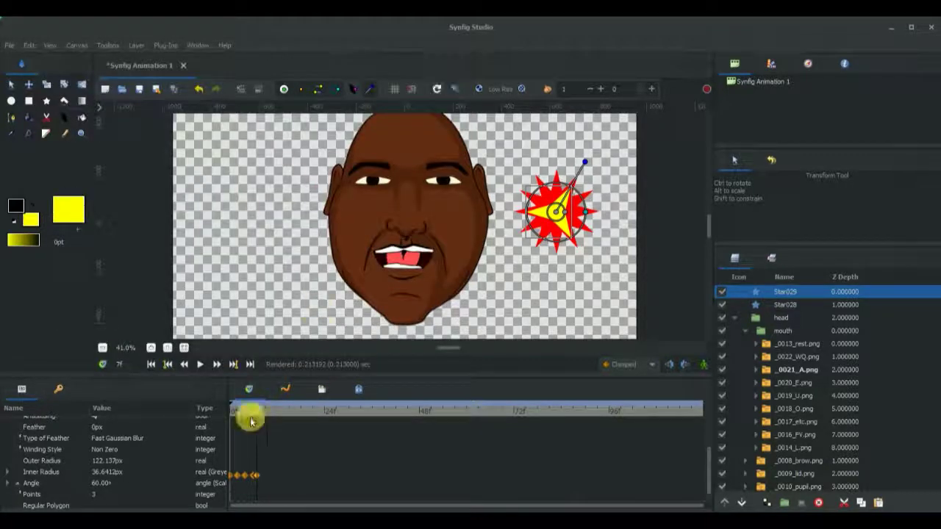
{"action": "left_click_drag", "start_coordinate": [247, 417], "coordinate": [234, 414]}
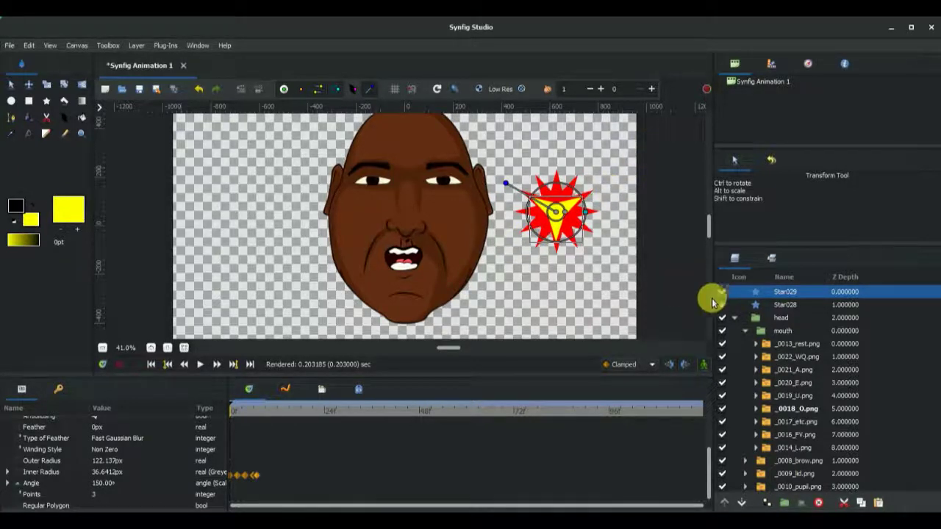
Disable layer rendering for Star029 and Star028.
{"action": "right_click", "coordinate": [747, 294]}
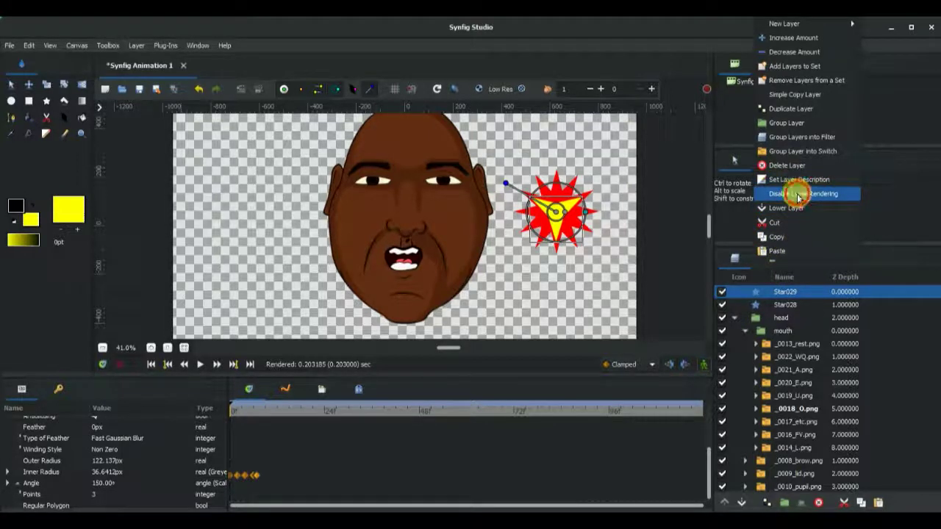
{"action": "left_click", "coordinate": [797, 194]}
{"action": "left_click", "coordinate": [762, 305]}
{"action": "right_click", "coordinate": [762, 305]}
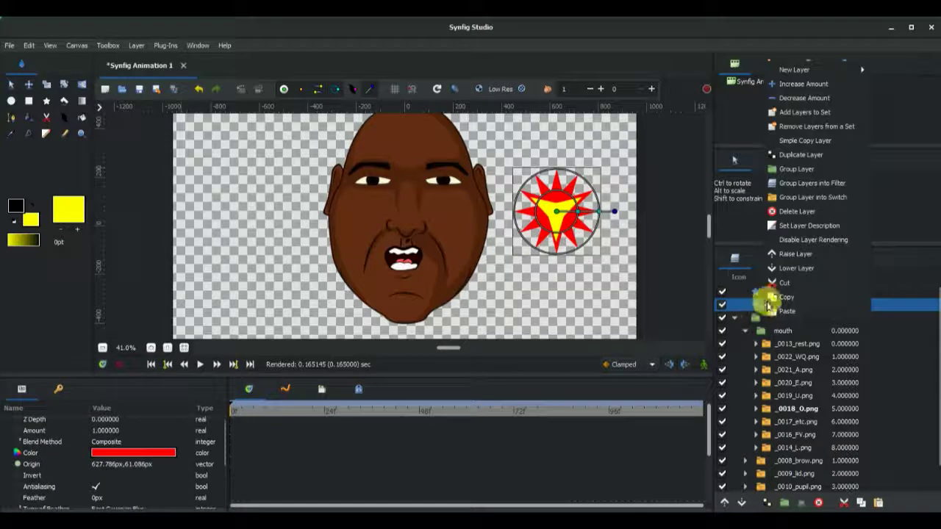
{"action": "left_click", "coordinate": [794, 239]}
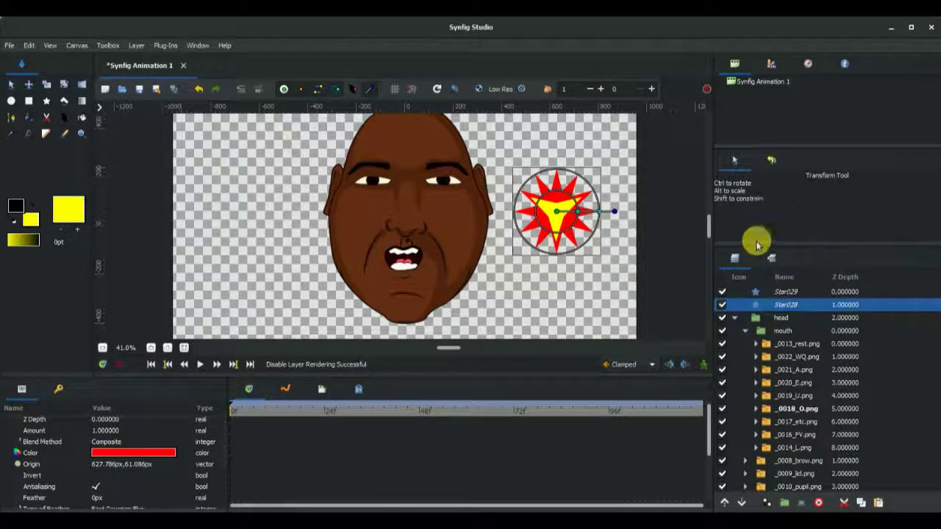
Render a fresh preview without the stars and play the mouth animation.
{"action": "left_click", "coordinate": [69, 367]}
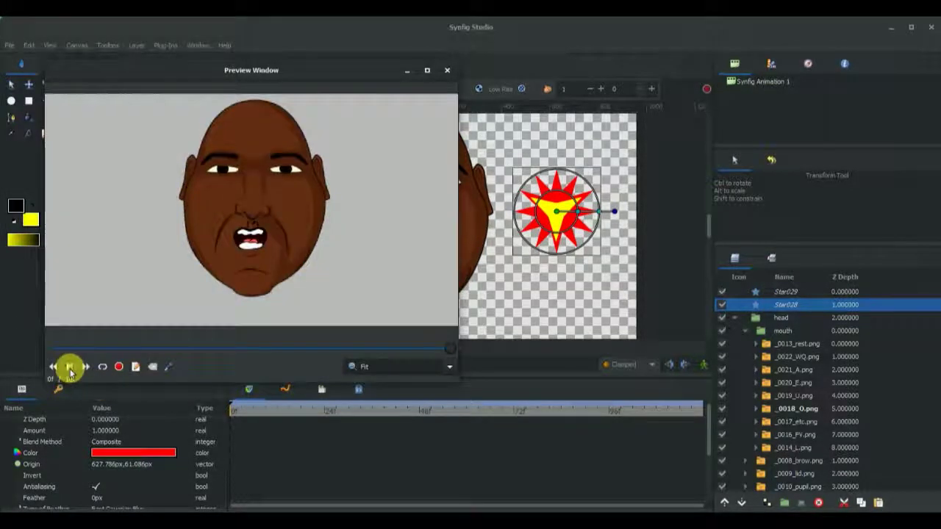
{"action": "left_click", "coordinate": [447, 74]}
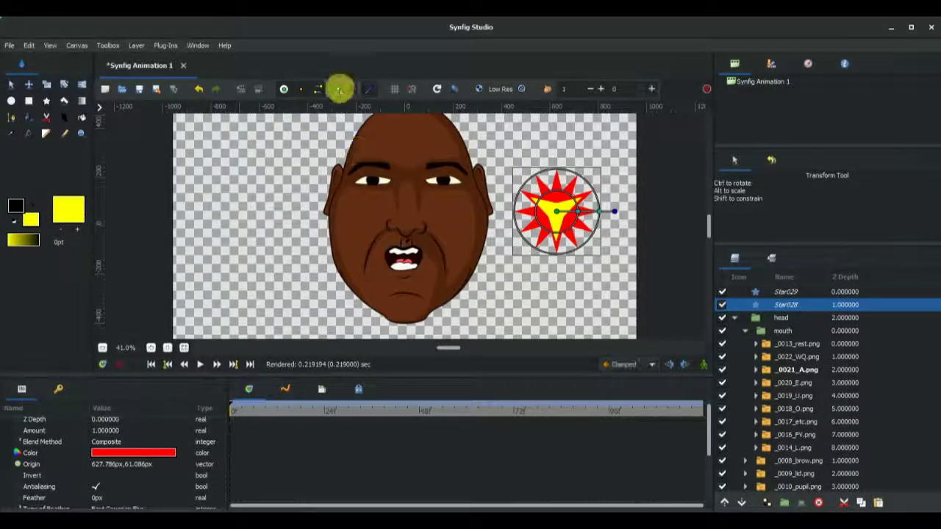
{"action": "left_click", "coordinate": [259, 89]}
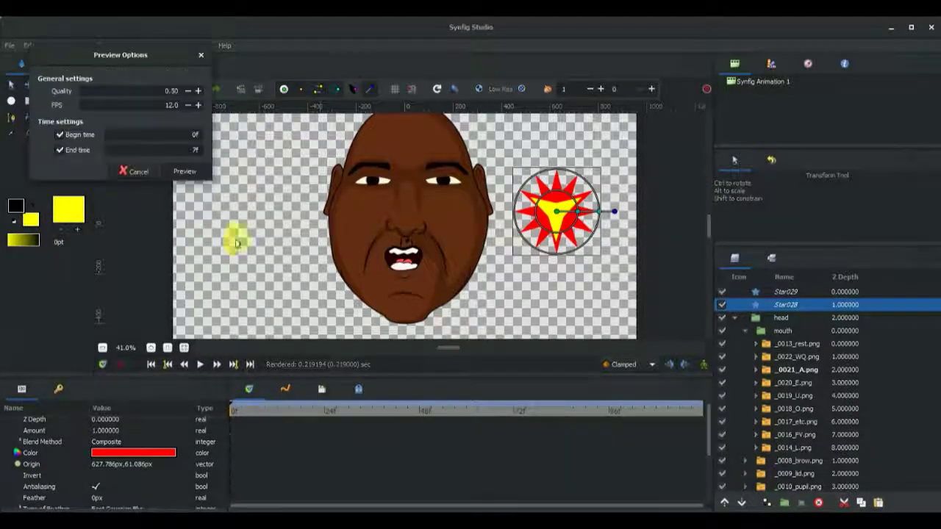
{"action": "left_click", "coordinate": [184, 172]}
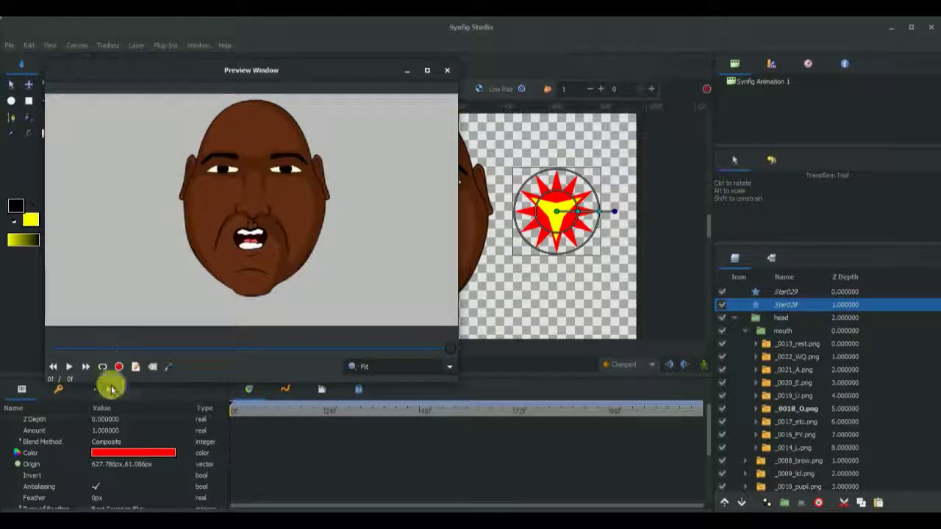
{"action": "left_click", "coordinate": [69, 368]}
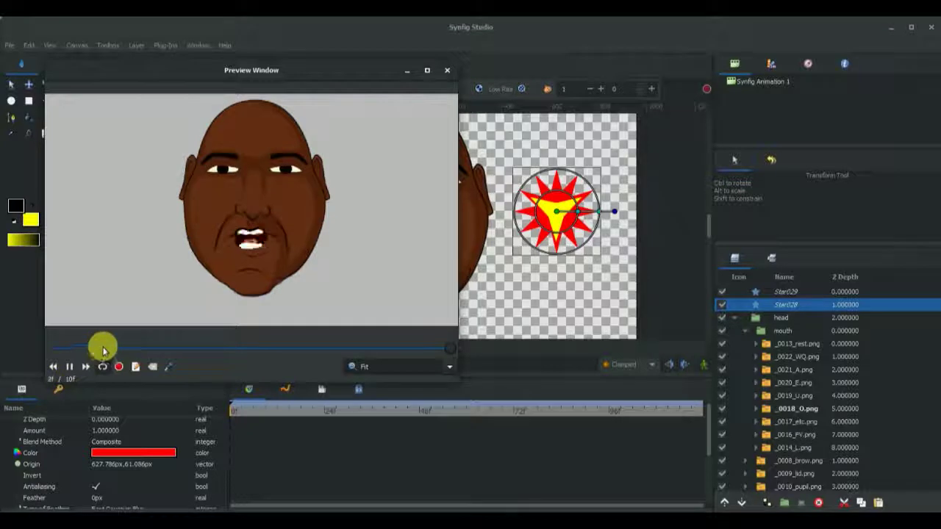